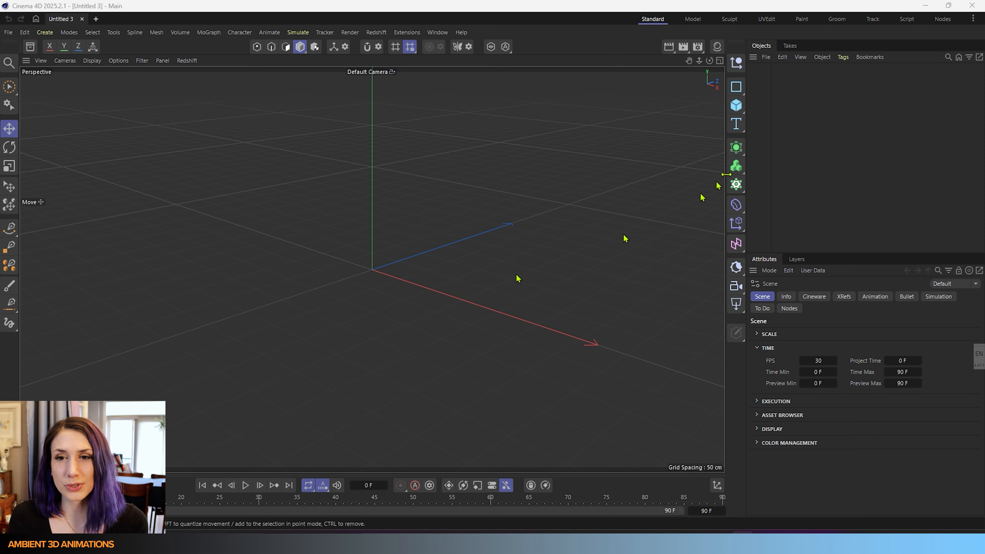
Step: Add a Spline Mask generator to the empty scene
{"action": "left_click", "coordinate": [736, 146]}
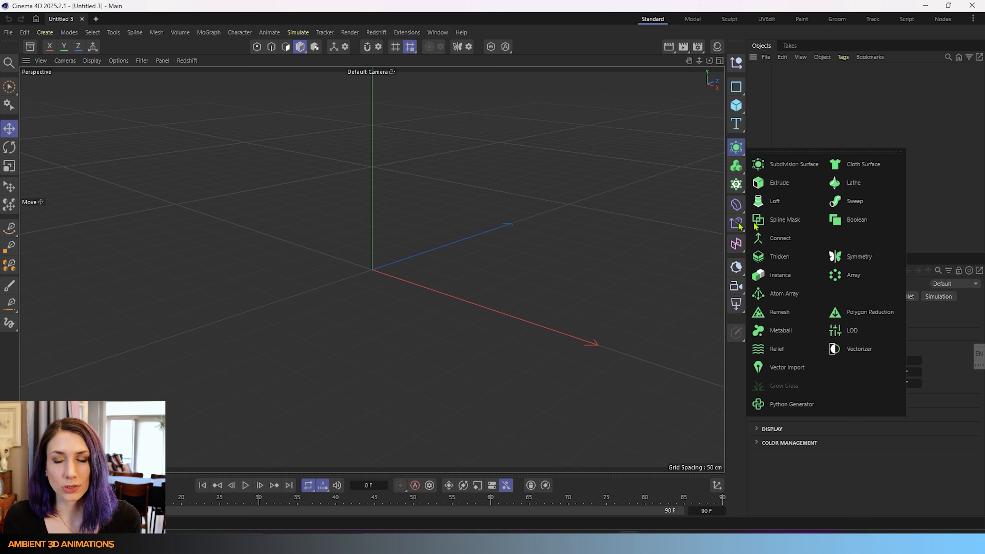
{"action": "left_click", "coordinate": [783, 219]}
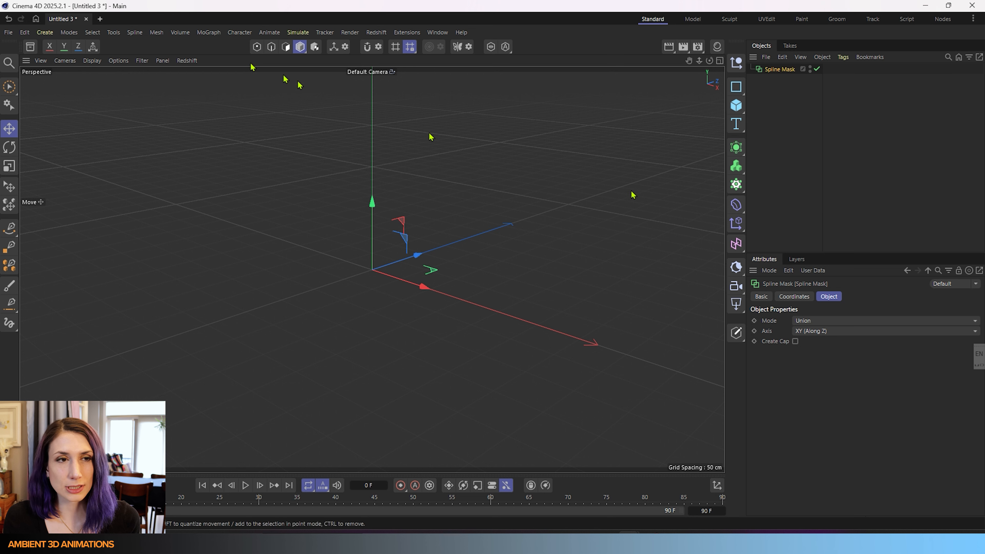
Step: Add a second Spline Mask generator and delete it again
{"action": "left_click", "coordinate": [50, 33]}
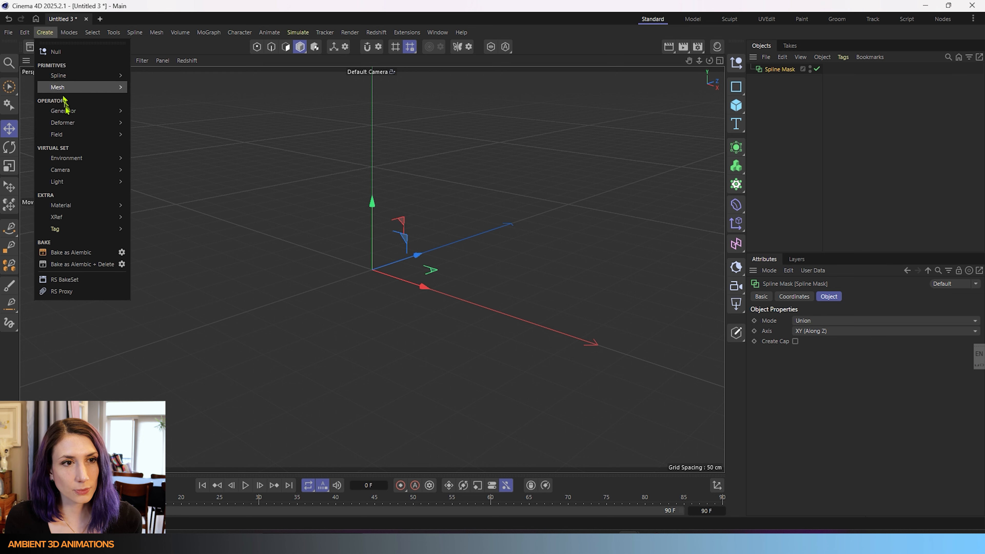
{"action": "mouse_move", "coordinate": [66, 113]}
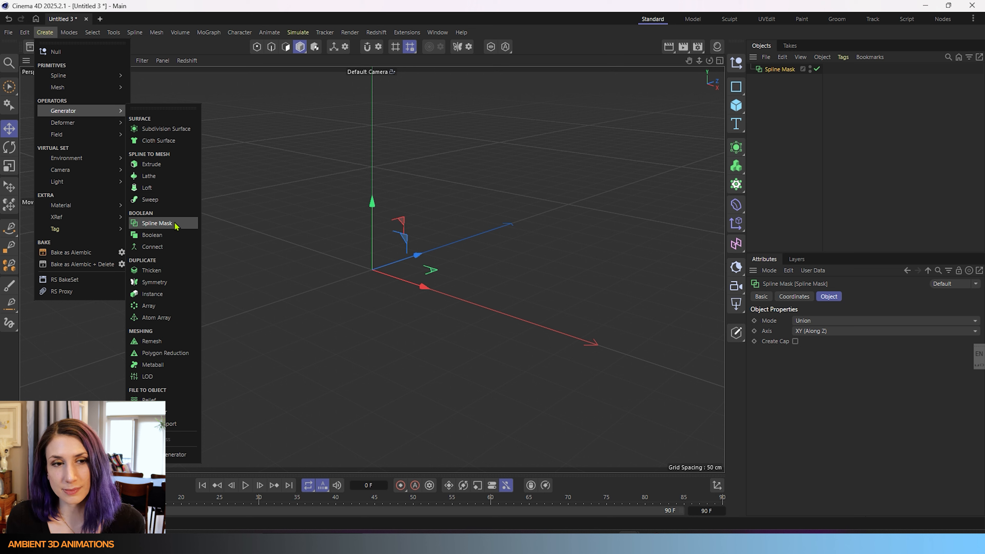
{"action": "left_click", "coordinate": [157, 223]}
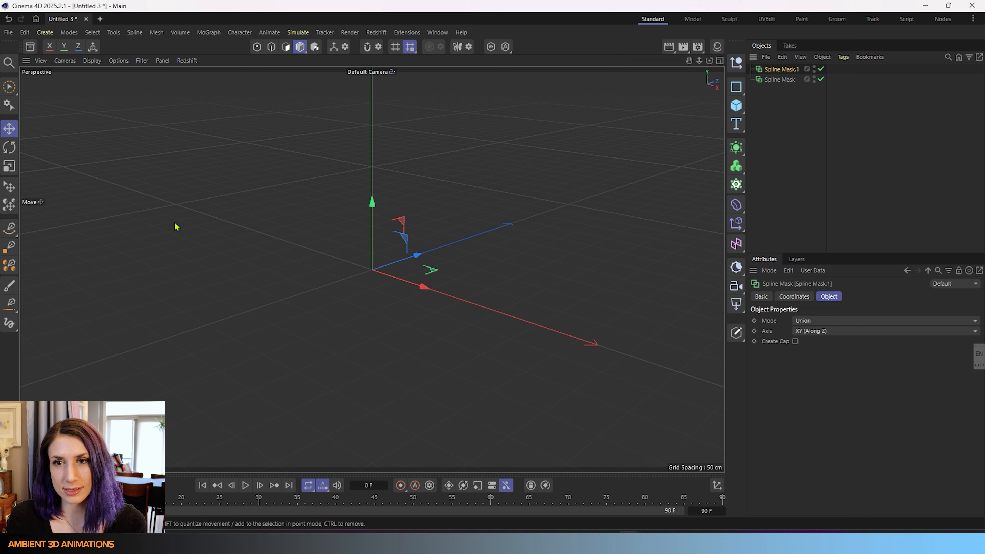
{"action": "left_click", "coordinate": [792, 111]}
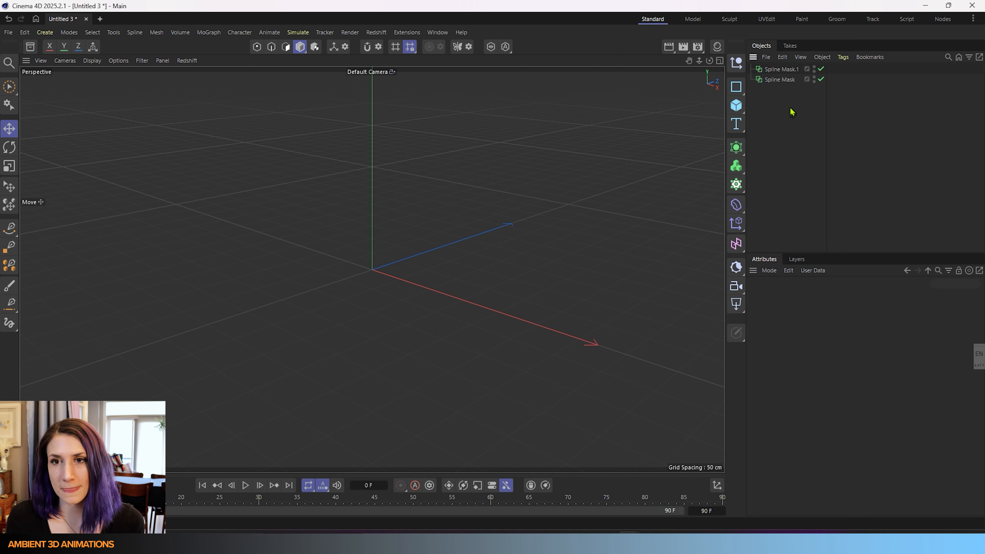
{"action": "left_click", "coordinate": [789, 70]}
{"action": "key", "text": "Delete"}
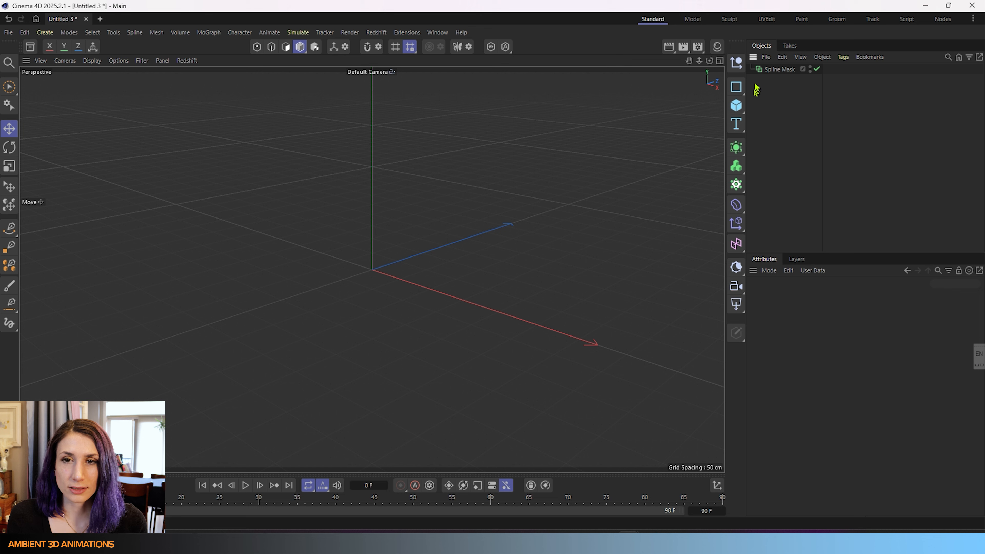
Step: Add a Star spline and a Circle spline to the scene
{"action": "left_click", "coordinate": [739, 88]}
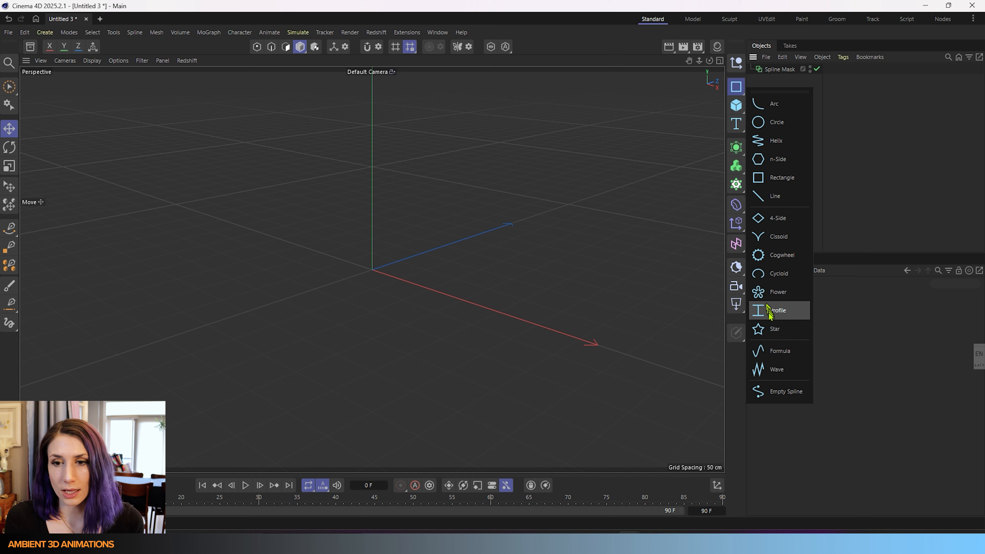
{"action": "left_click", "coordinate": [772, 328]}
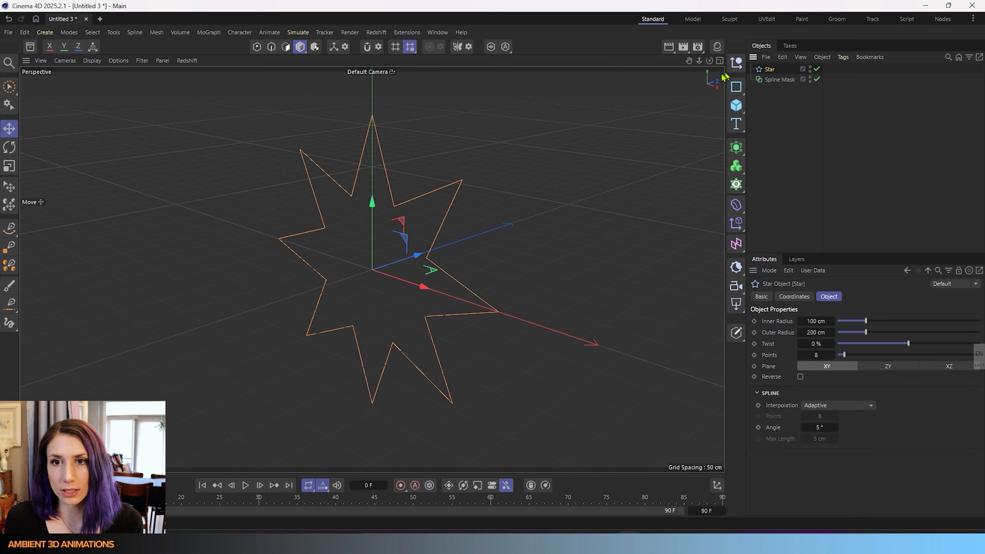
{"action": "left_click", "coordinate": [736, 87]}
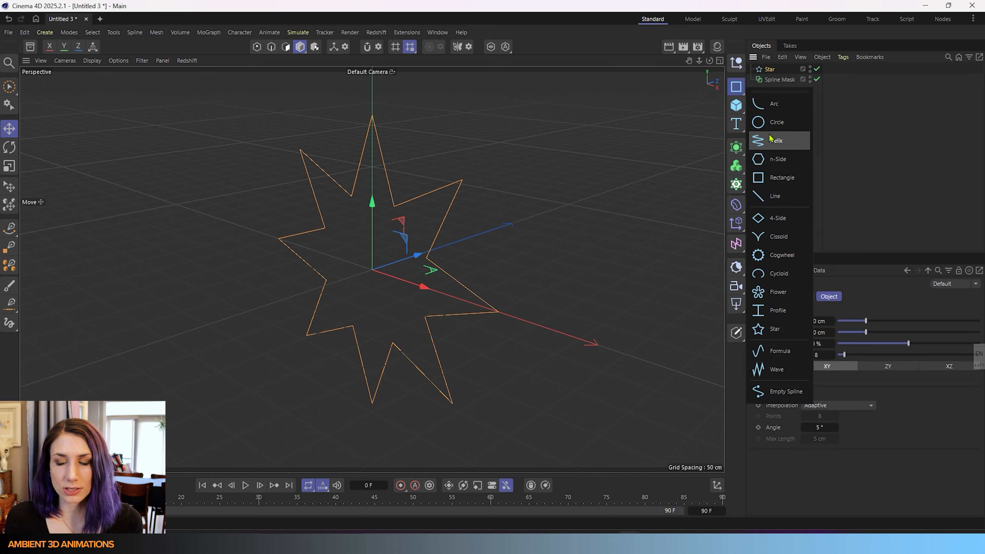
{"action": "left_click", "coordinate": [773, 123]}
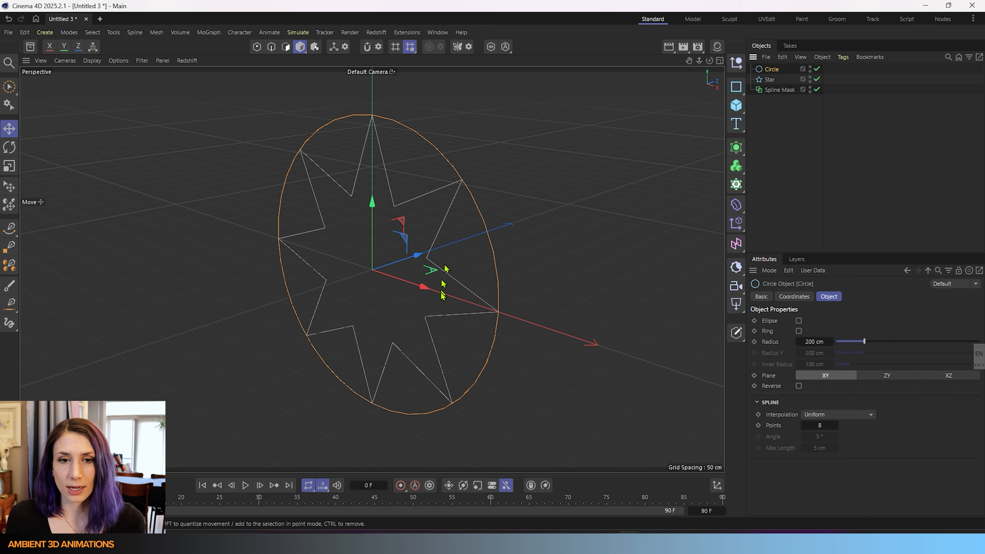
Step: Move the circle along negative X so it partly overlaps the star, and make both splines children of the Spline Mask
{"action": "left_click_drag", "start_coordinate": [426, 289], "coordinate": [337, 290]}
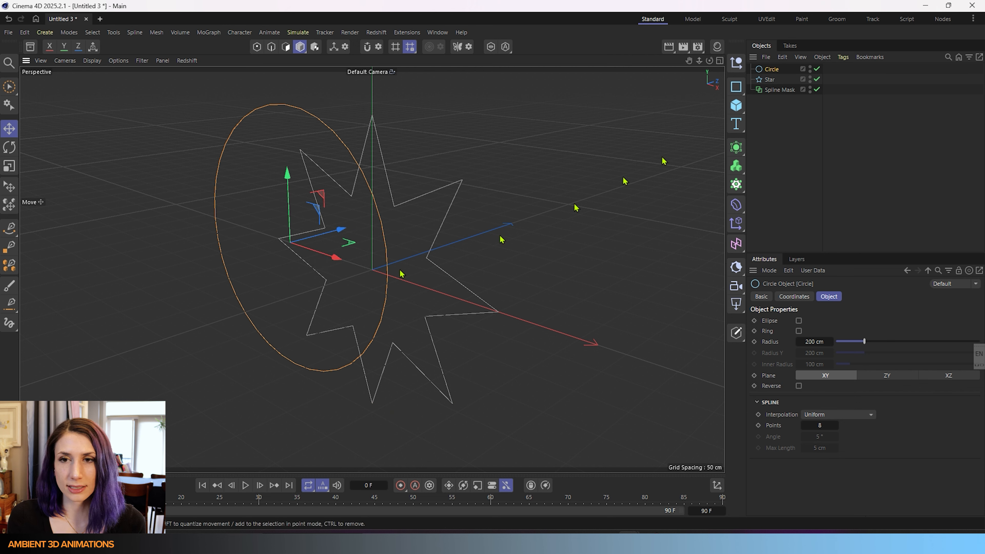
{"action": "left_click", "coordinate": [760, 80], "text": "ctrl"}
{"action": "left_click_drag", "start_coordinate": [778, 79], "coordinate": [777, 95]}
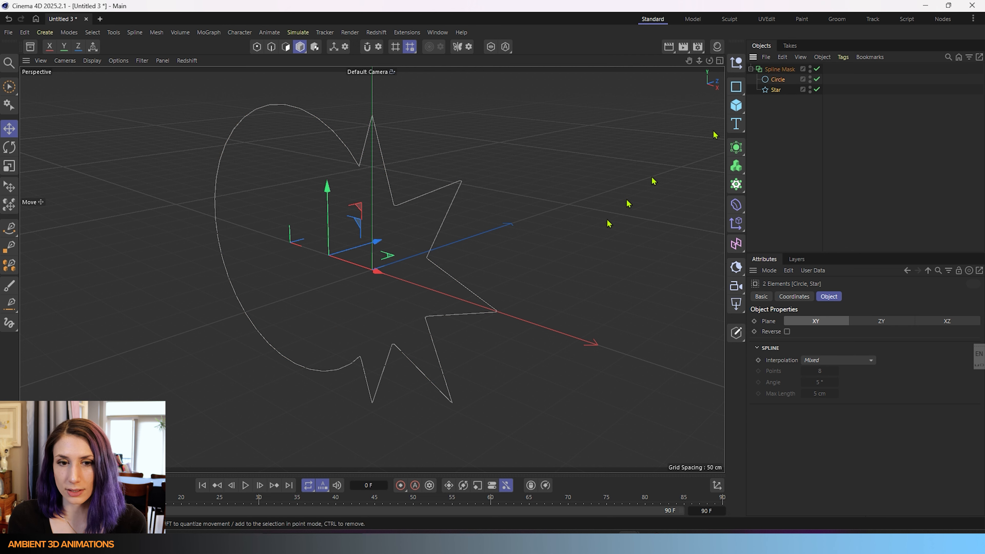
{"action": "left_click_drag", "start_coordinate": [318, 345], "coordinate": [339, 339], "text": "alt"}
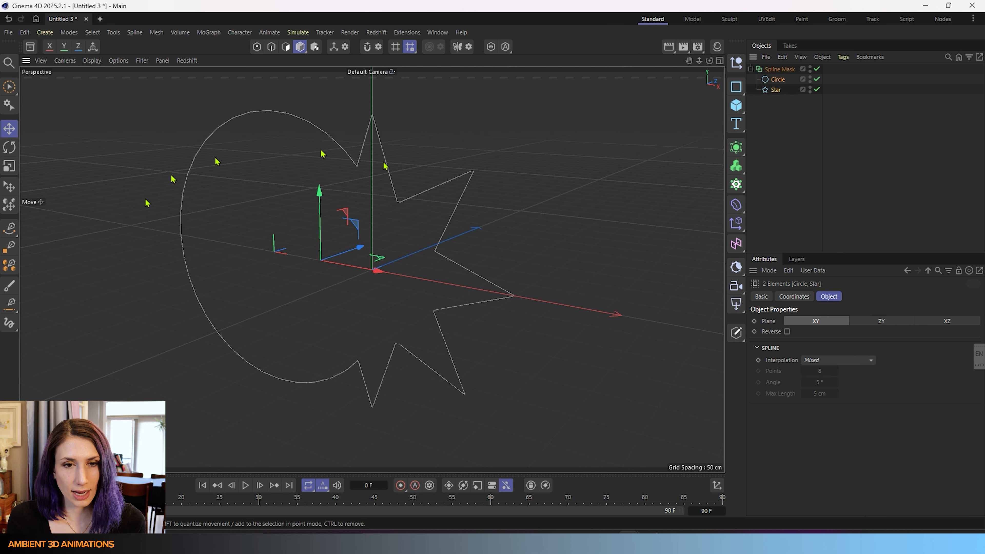
Step: Enable Create Cap on the Spline Mask to fill the combined outline
{"action": "left_click", "coordinate": [780, 69]}
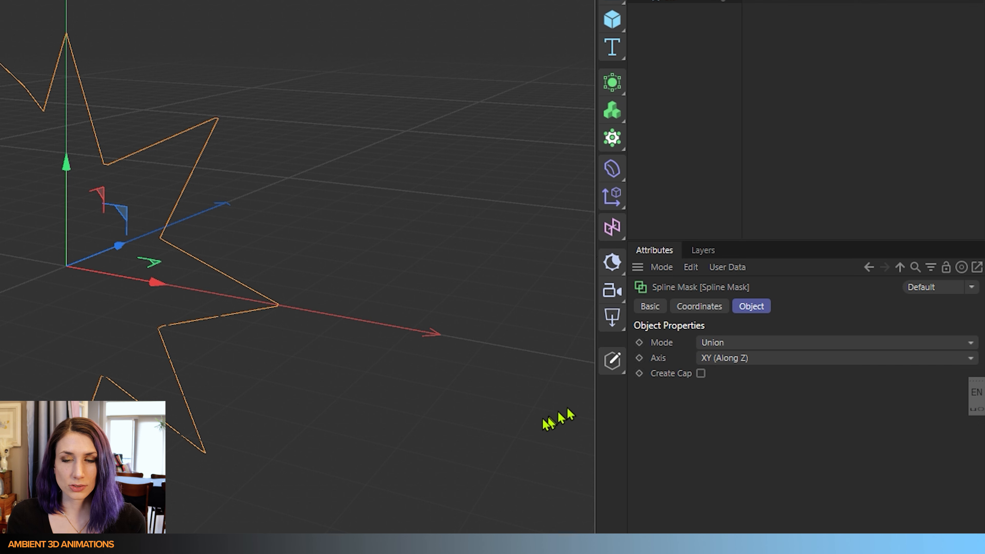
{"action": "left_click", "coordinate": [520, 434]}
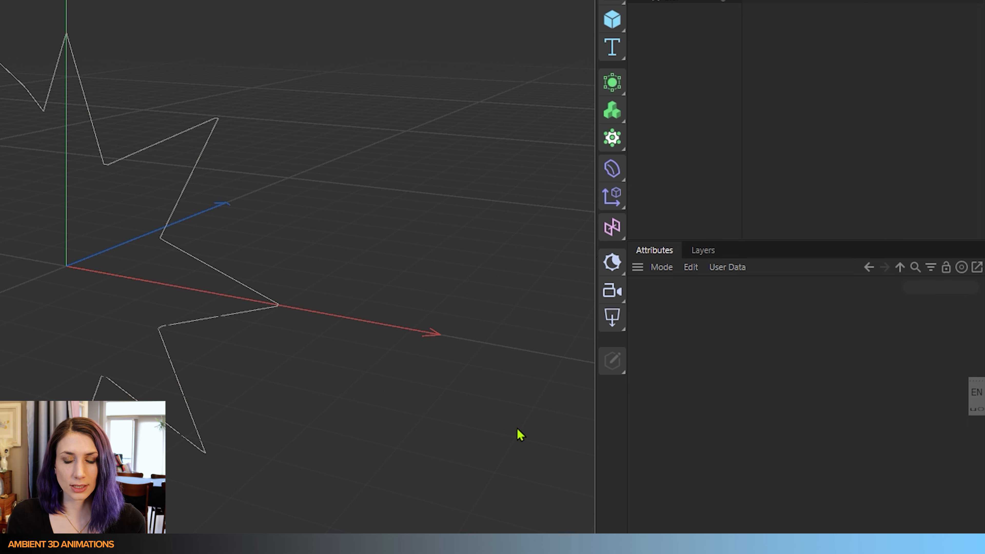
{"action": "scroll", "coordinate": [517, 428], "scroll_direction": "down", "scroll_amount": 2}
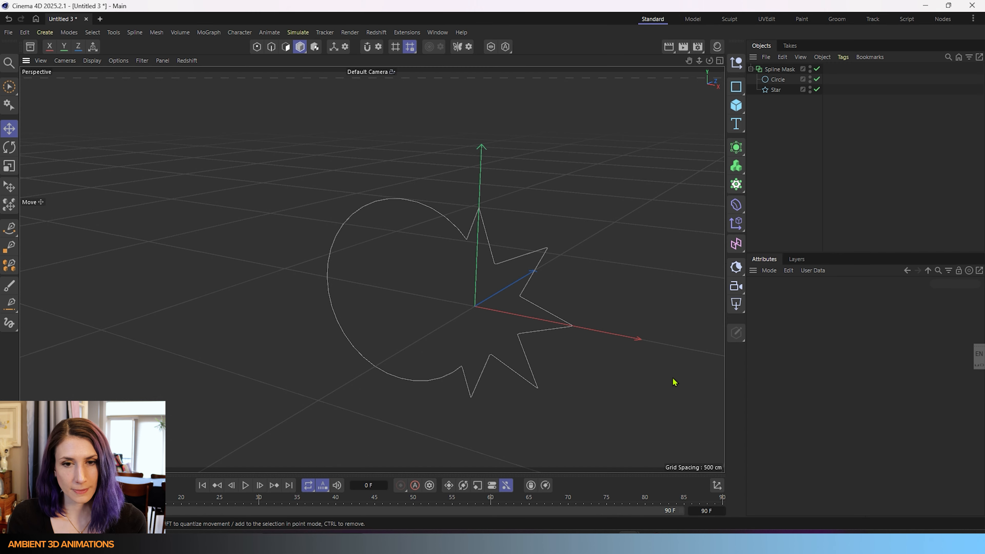
{"action": "middle_click_drag", "start_coordinate": [674, 382], "coordinate": [556, 385], "text": "alt"}
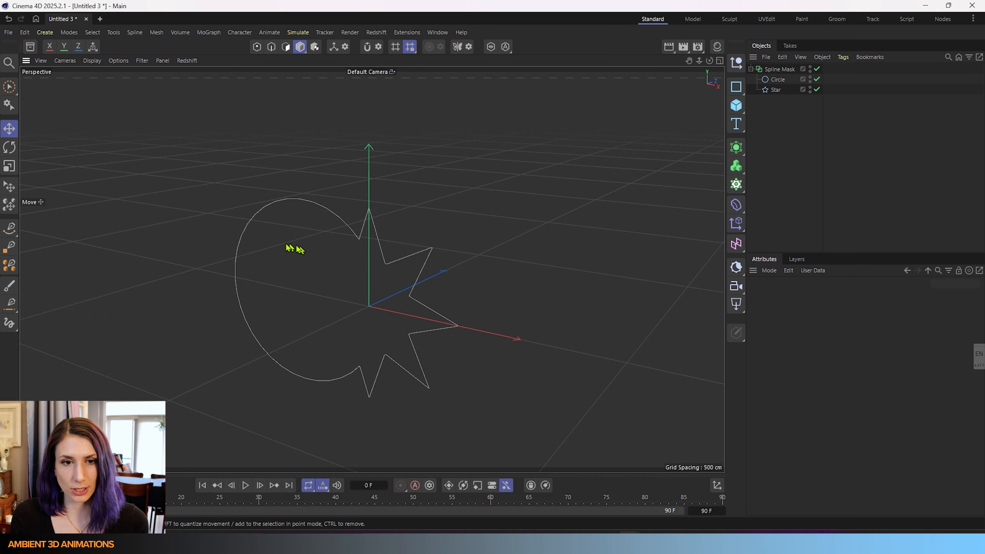
{"action": "scroll", "coordinate": [358, 341], "scroll_direction": "up", "scroll_amount": 3}
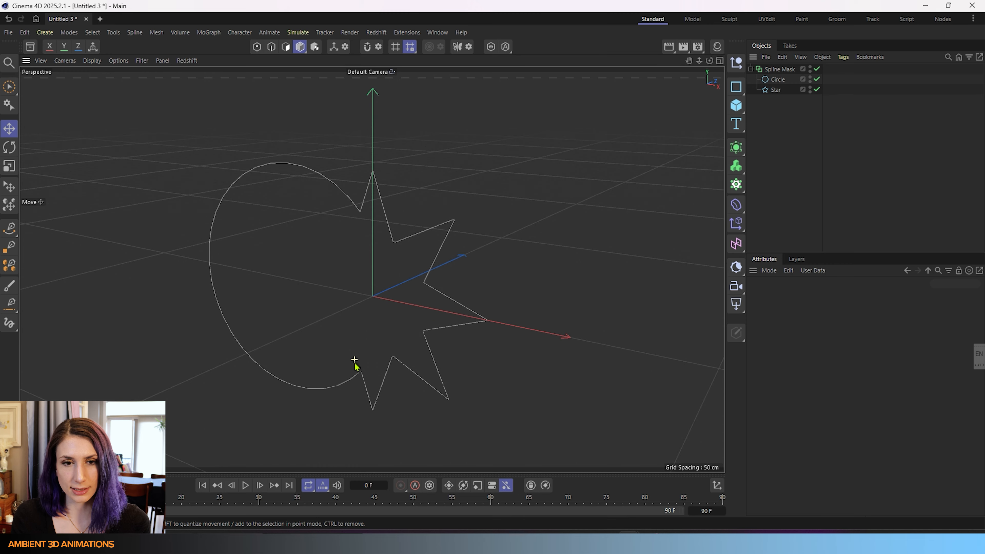
{"action": "left_click", "coordinate": [776, 70]}
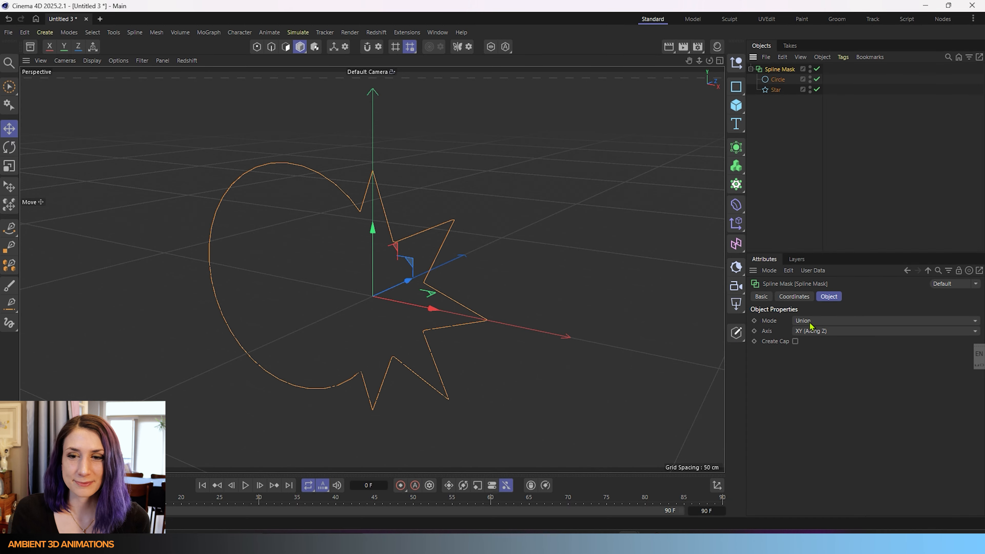
{"action": "left_click", "coordinate": [794, 342]}
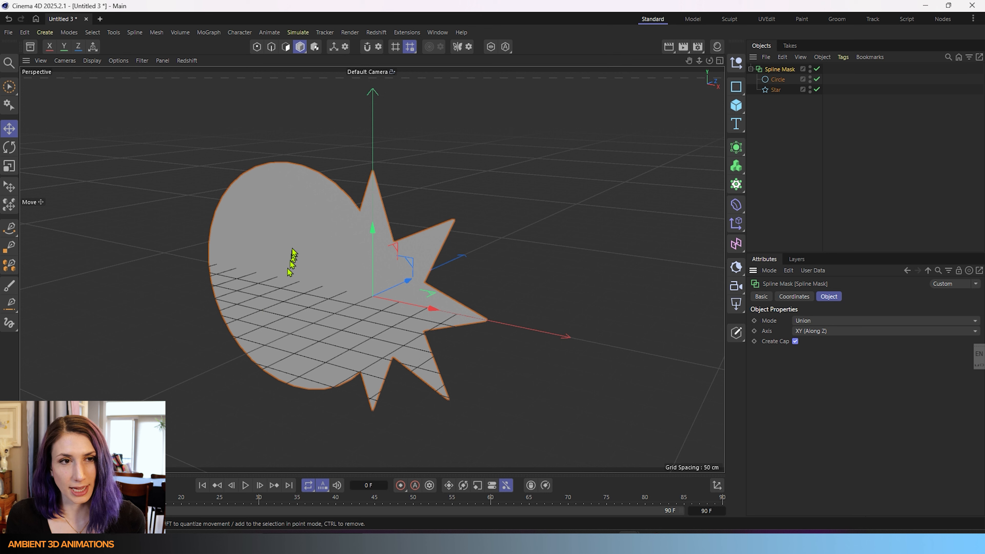
Step: Hide the workplane grid in the perspective viewport
{"action": "left_click", "coordinate": [140, 62]}
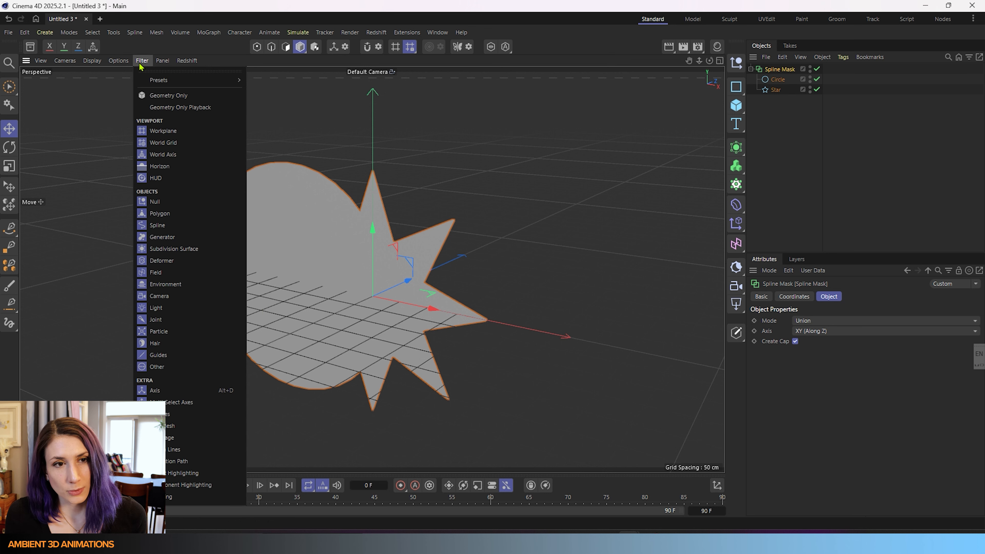
{"action": "left_click", "coordinate": [158, 132]}
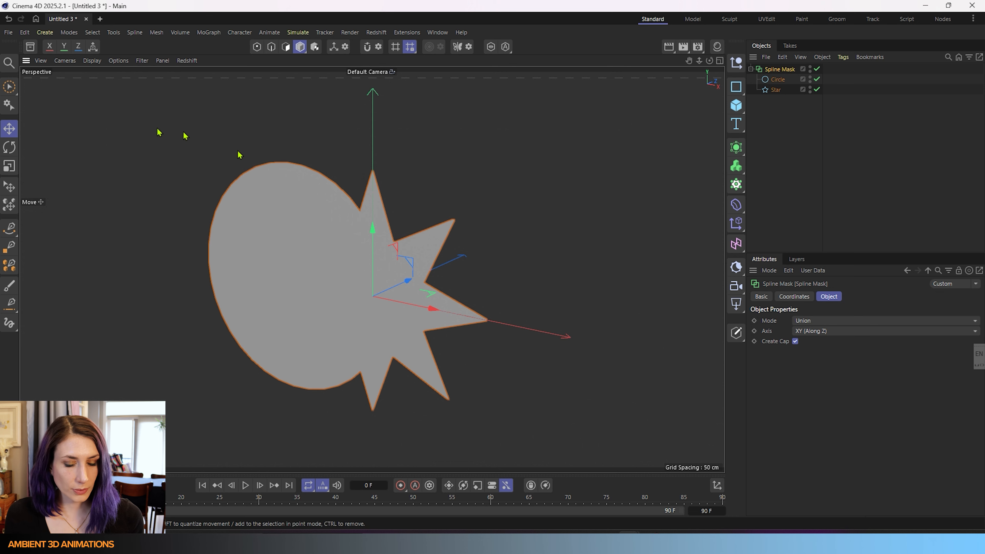
{"action": "left_click_drag", "start_coordinate": [282, 389], "coordinate": [312, 394]}
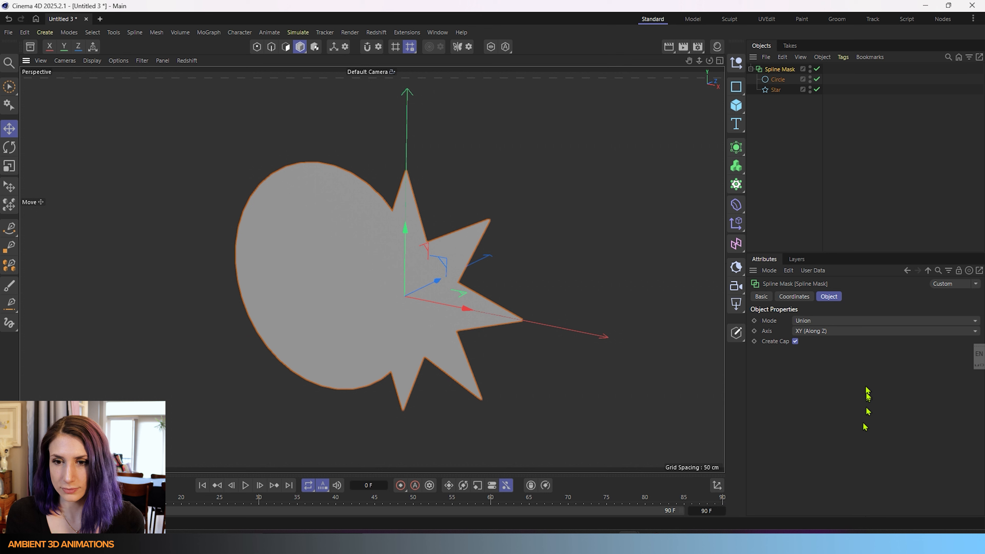
Step: Set the Spline Mask mode to A subtract B and review the order of its Circle and Star children
{"action": "left_click", "coordinate": [810, 322]}
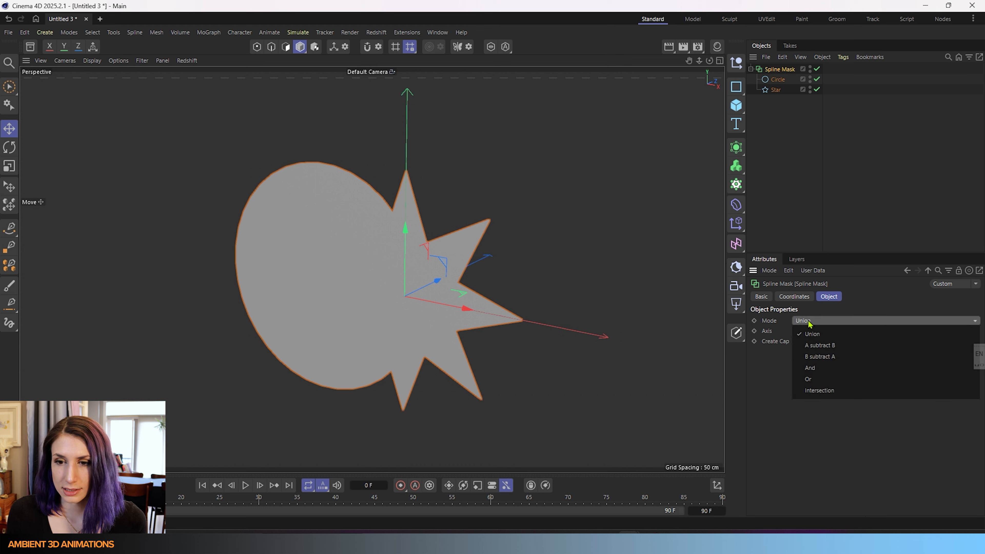
{"action": "left_click", "coordinate": [818, 345]}
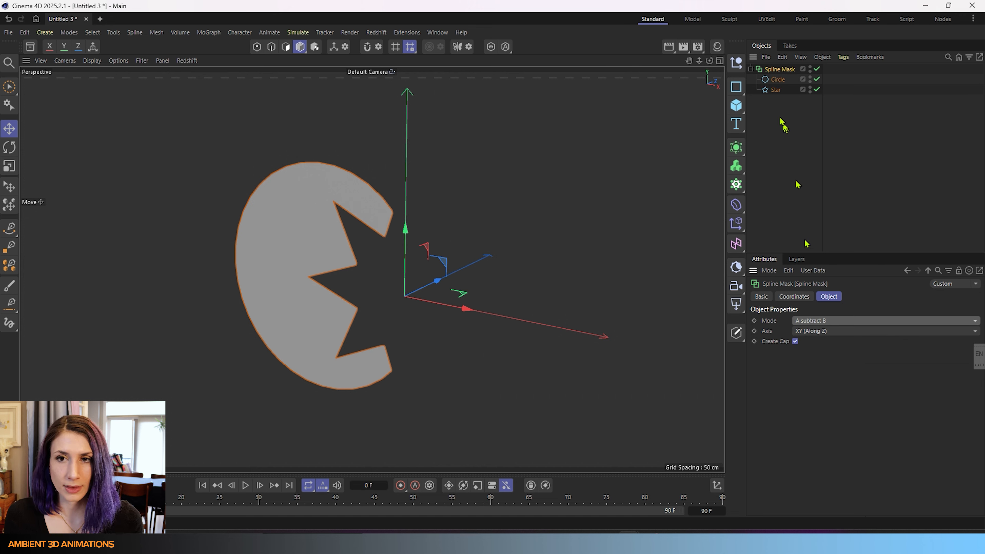
{"action": "left_click", "coordinate": [778, 80]}
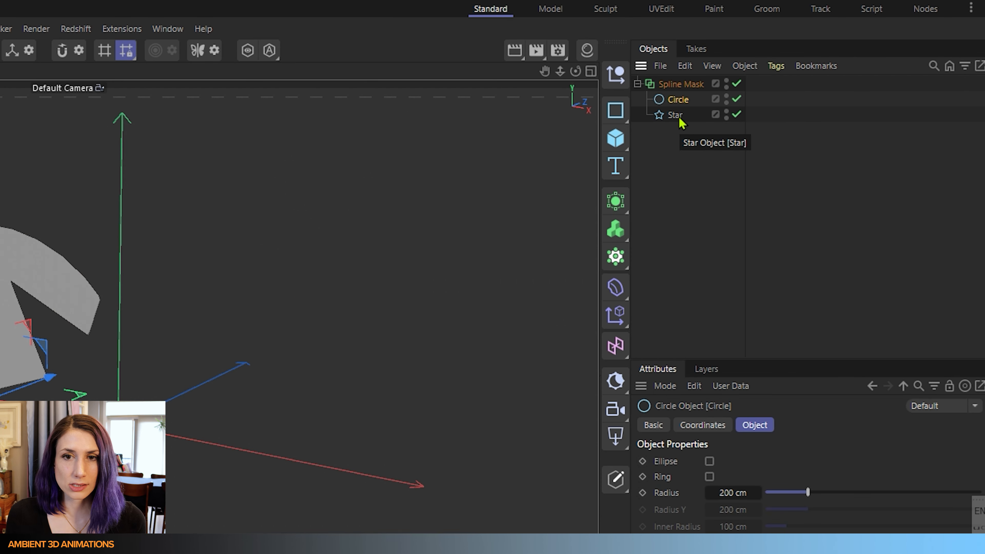
{"action": "left_click", "coordinate": [679, 119]}
{"action": "left_click", "coordinate": [686, 101]}
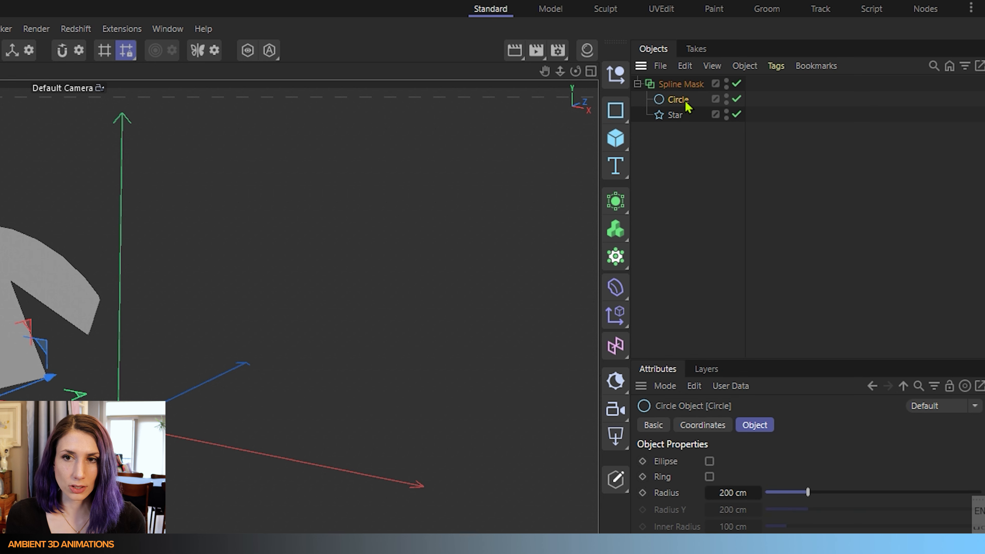
{"action": "left_click", "coordinate": [685, 116]}
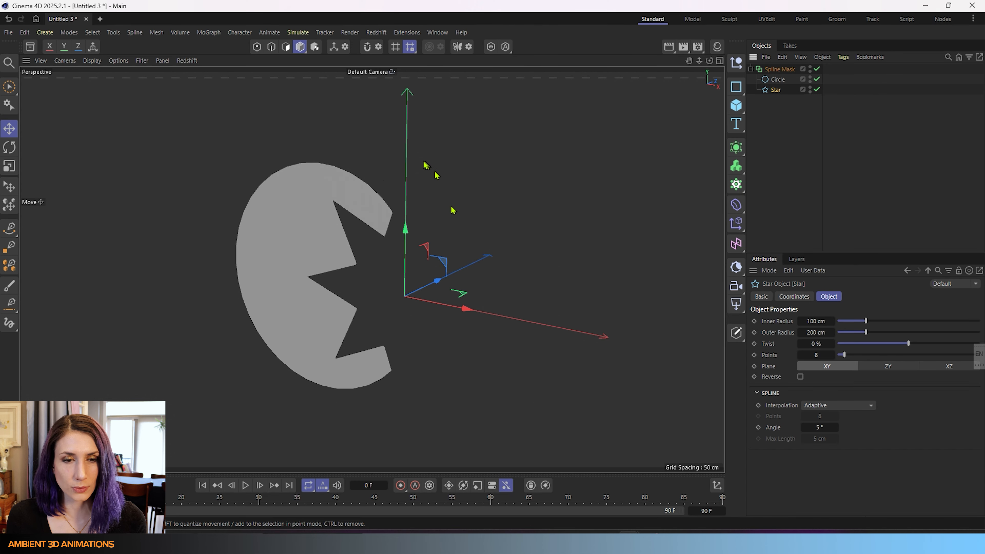
Step: Set the Spline Mask mode to B subtract A
{"action": "left_click", "coordinate": [787, 68]}
{"action": "left_click", "coordinate": [808, 321]}
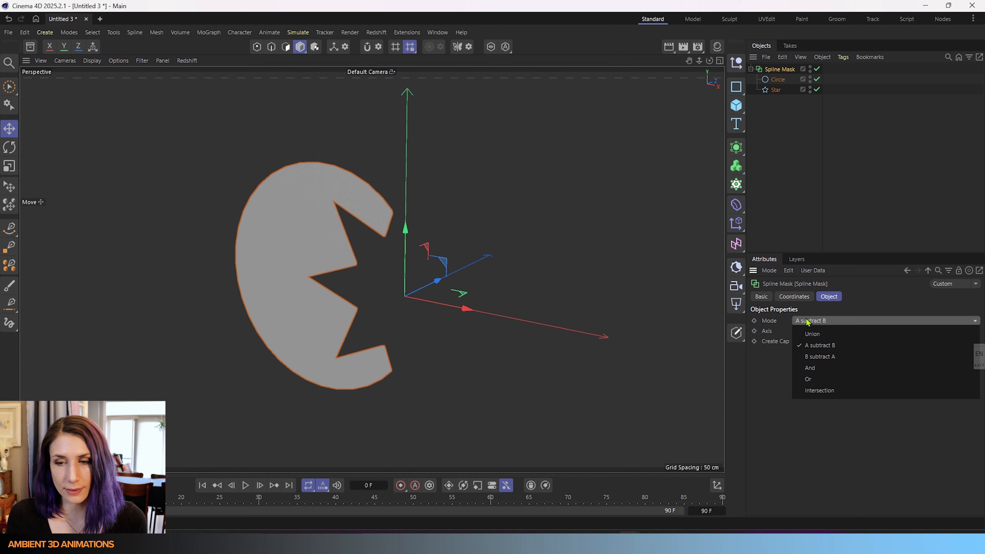
{"action": "left_click", "coordinate": [824, 356]}
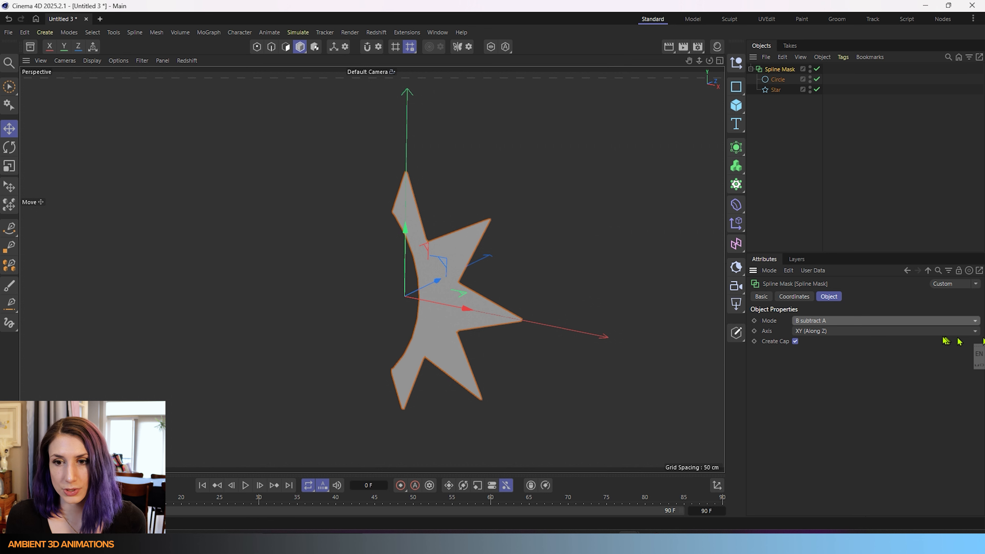
Step: Set the Spline Mask mode to And, and toggle the generator off and on to compare with the original splines
{"action": "left_click", "coordinate": [842, 323]}
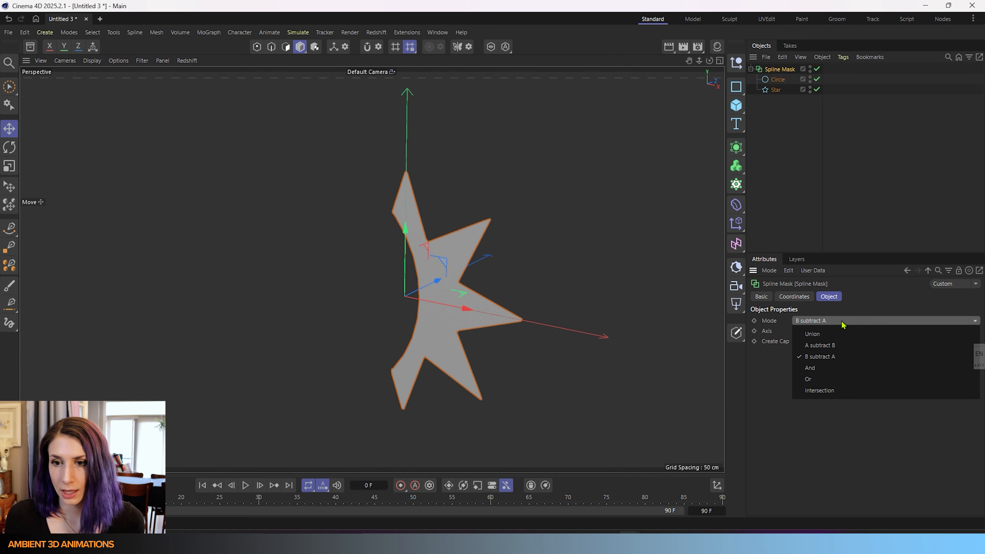
{"action": "left_click", "coordinate": [831, 367]}
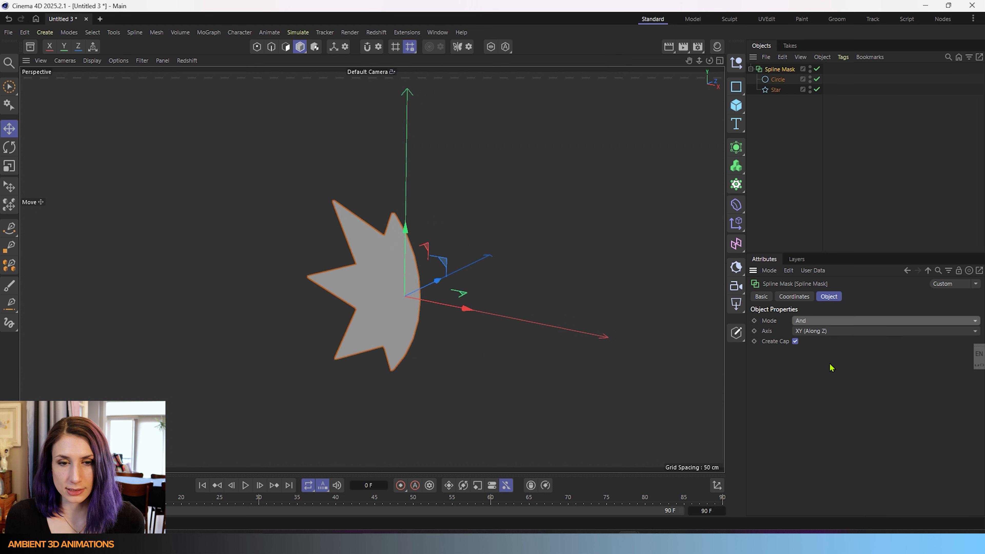
{"action": "left_click", "coordinate": [817, 69]}
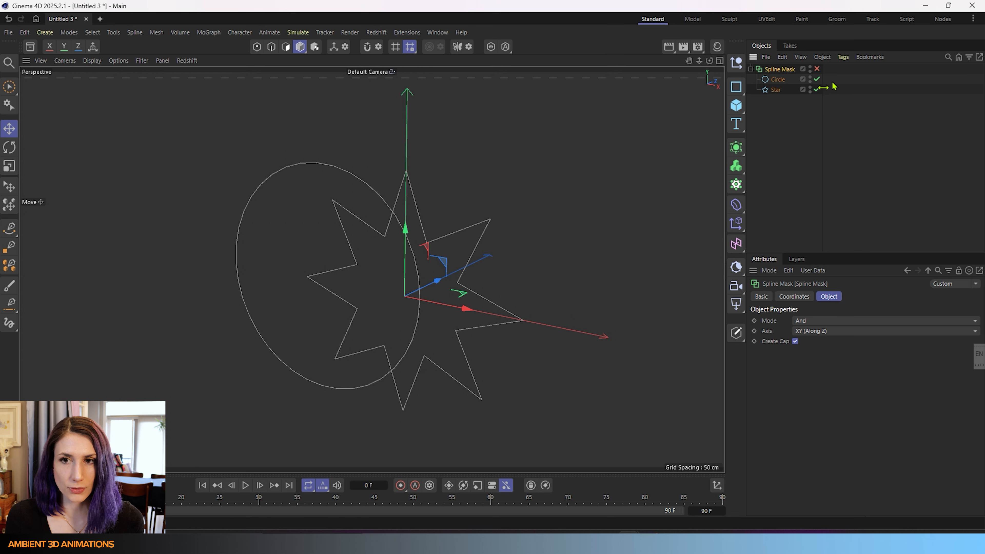
{"action": "left_click", "coordinate": [818, 70]}
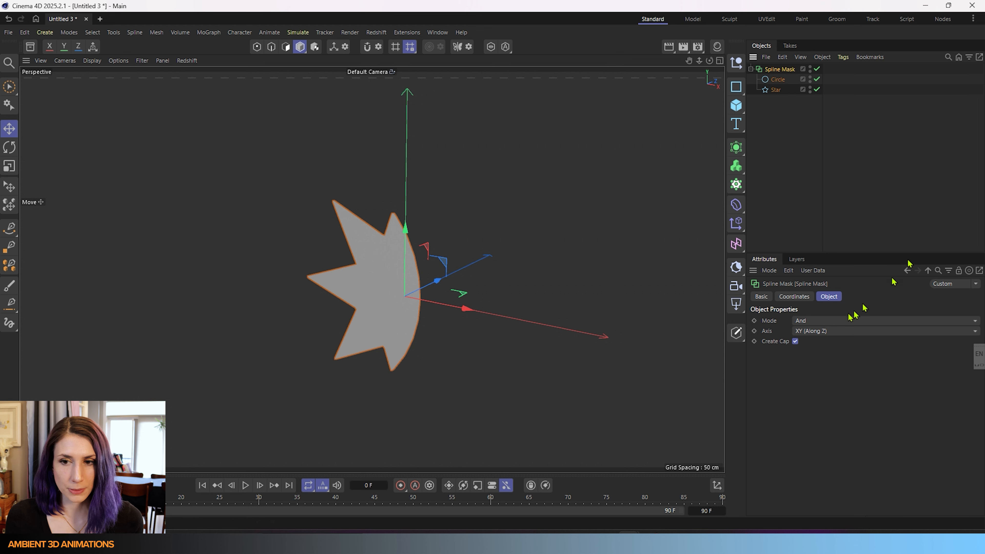
Step: Set the Spline Mask mode to Or and turn off Create Cap
{"action": "left_click", "coordinate": [819, 321]}
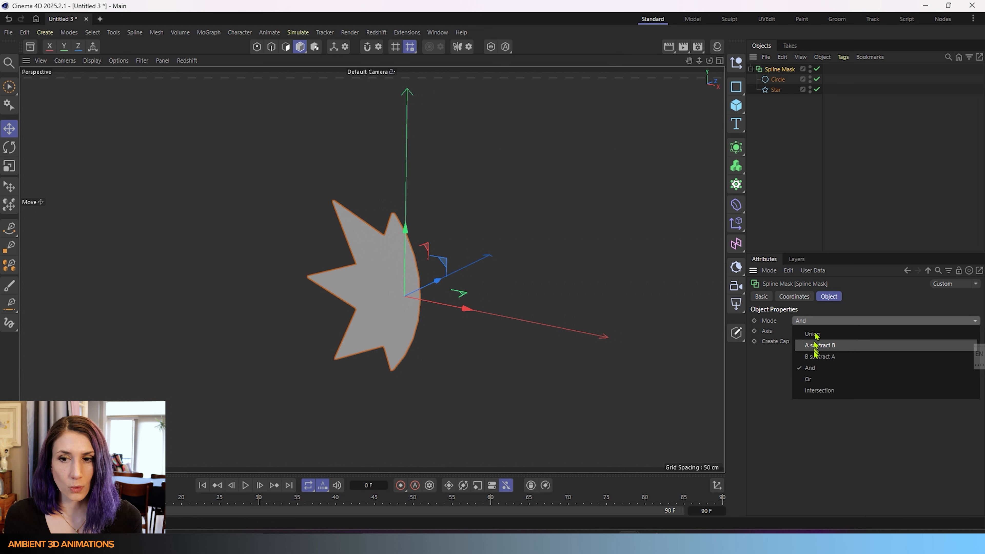
{"action": "left_click", "coordinate": [817, 380]}
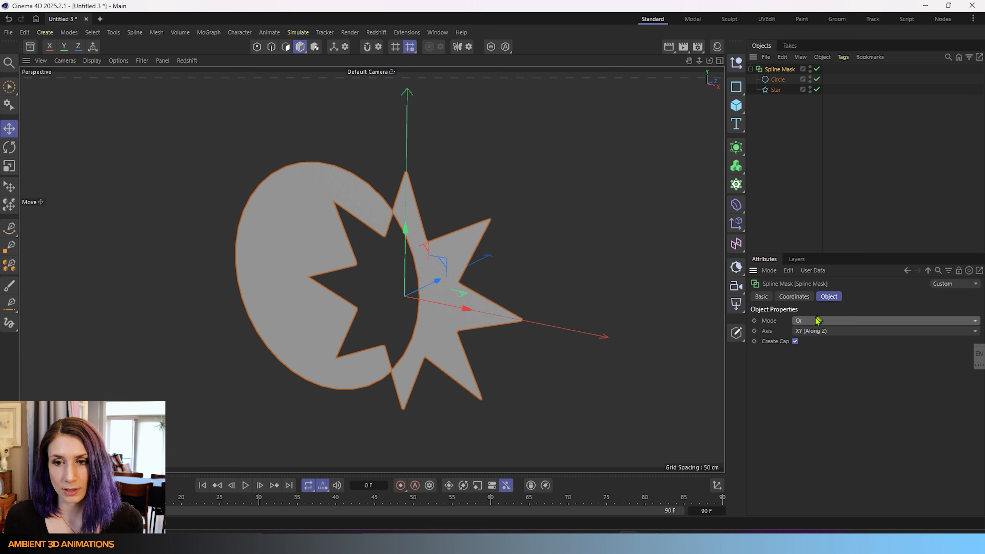
{"action": "left_click", "coordinate": [795, 341]}
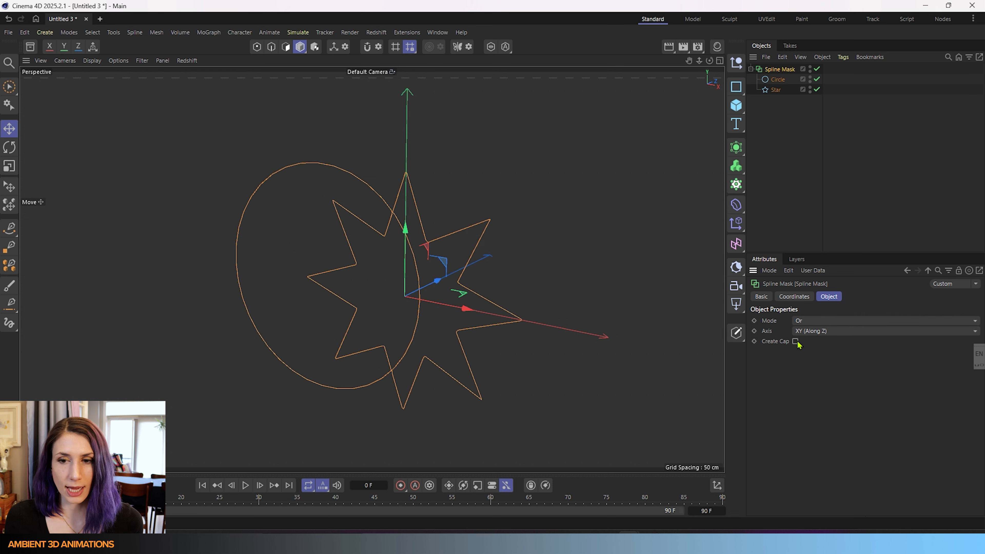
Step: Set the Spline Mask mode to Intersection, switching to And and back to compare the uncapped outlines
{"action": "left_click", "coordinate": [817, 322]}
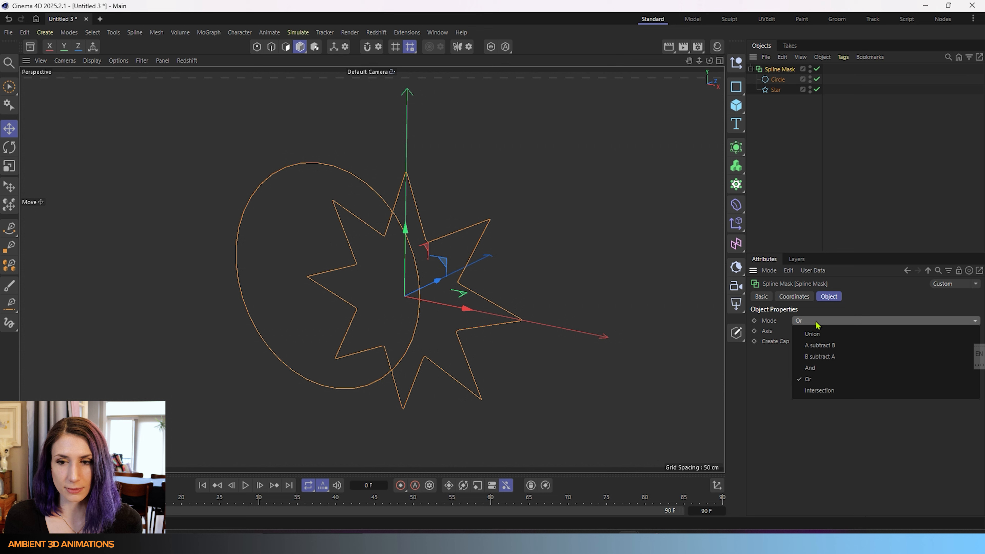
{"action": "left_click", "coordinate": [818, 391]}
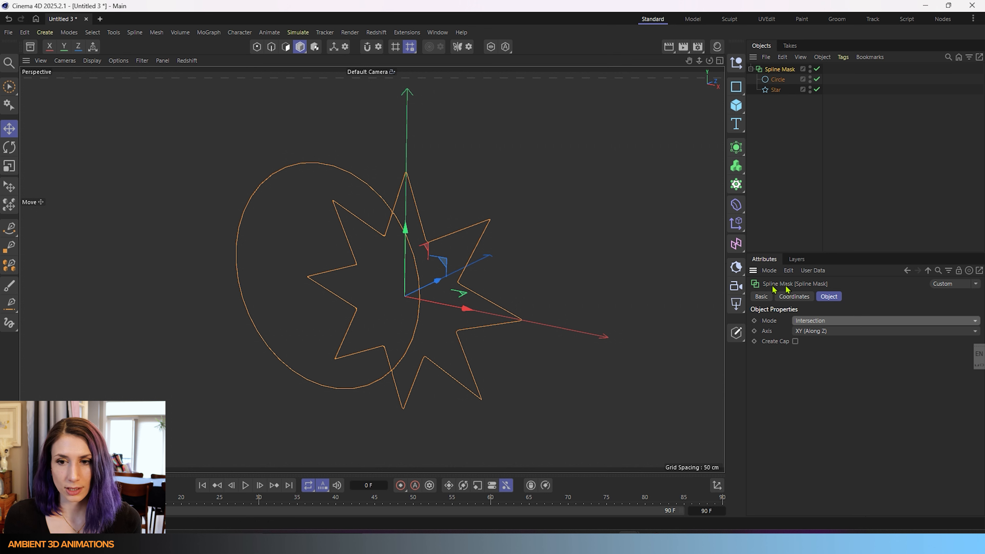
{"action": "left_click", "coordinate": [828, 321]}
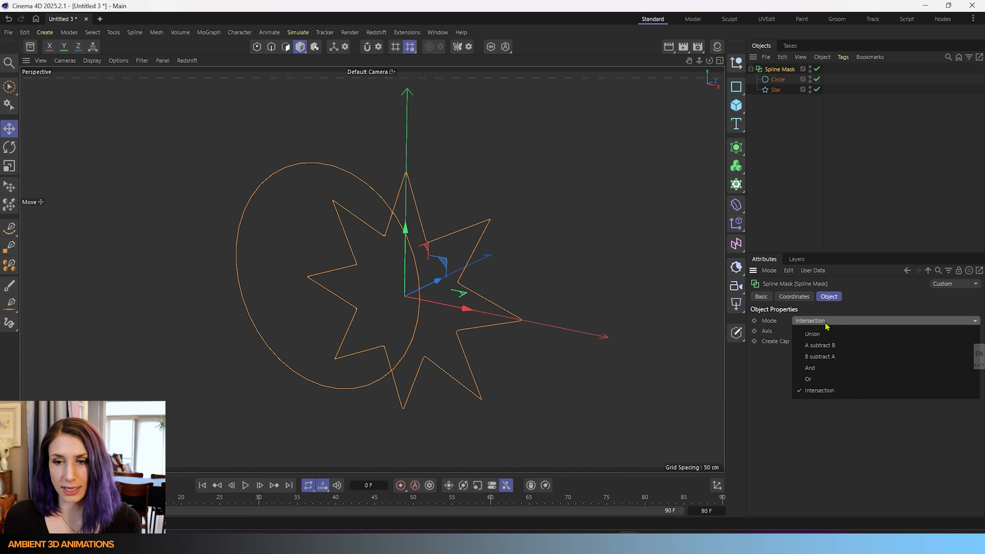
{"action": "left_click", "coordinate": [824, 368]}
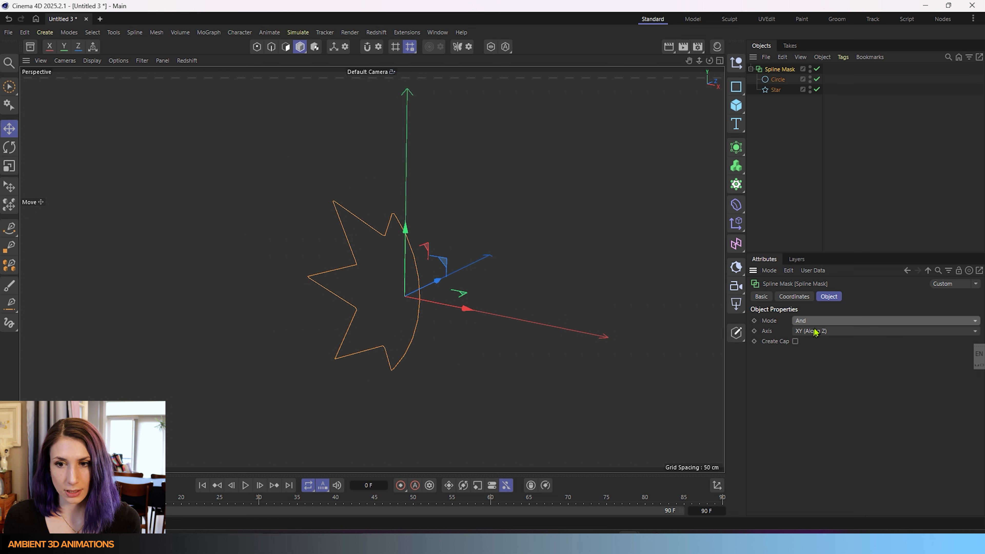
{"action": "left_click", "coordinate": [817, 321]}
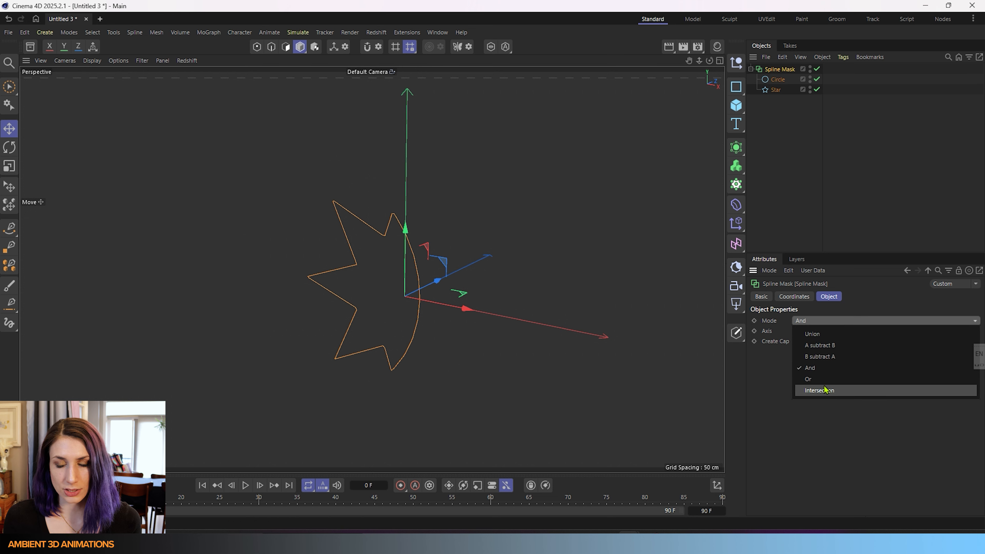
{"action": "left_click", "coordinate": [826, 391]}
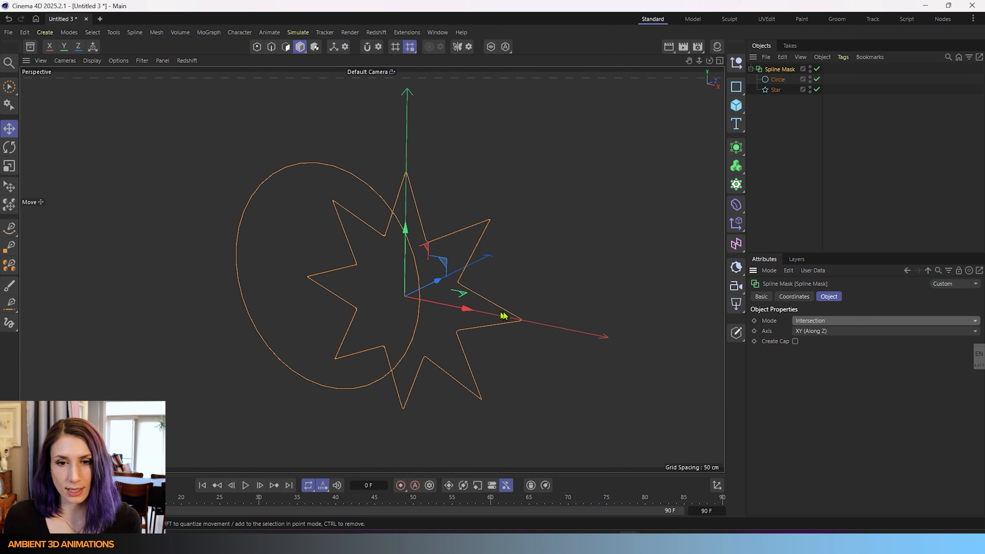
Step: Switch the Spline Mask mode to Or and turn on Create Cap
{"action": "left_click", "coordinate": [836, 321]}
{"action": "left_click", "coordinate": [810, 379]}
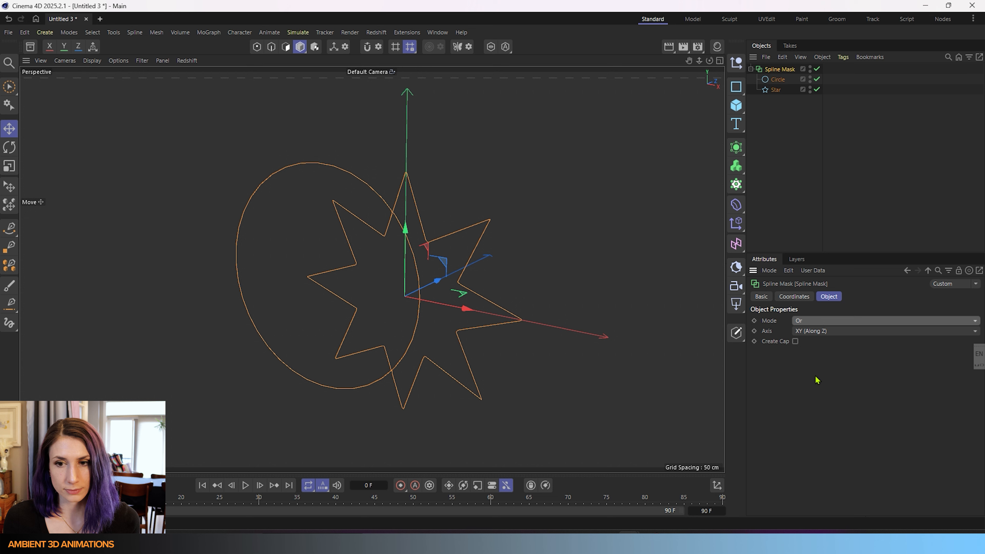
{"action": "left_click", "coordinate": [795, 341]}
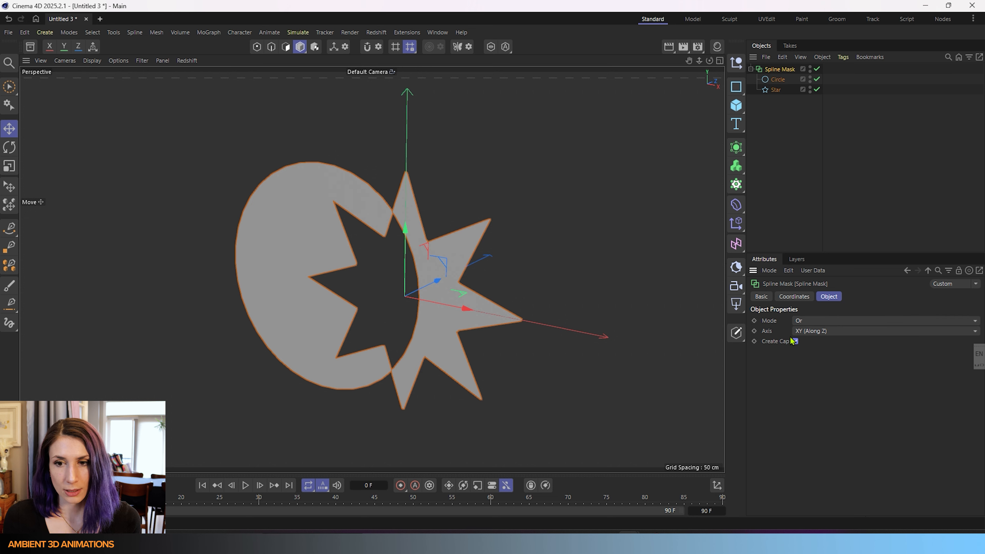
Step: View the capped Spline Mask in Intersection mode and turn off Create Cap
{"action": "left_click", "coordinate": [811, 323]}
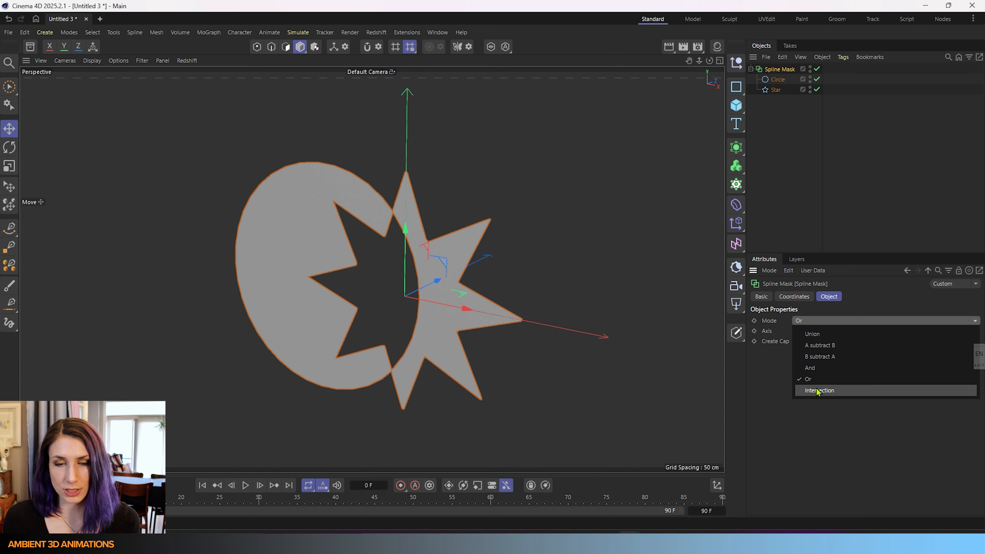
{"action": "left_click", "coordinate": [816, 391]}
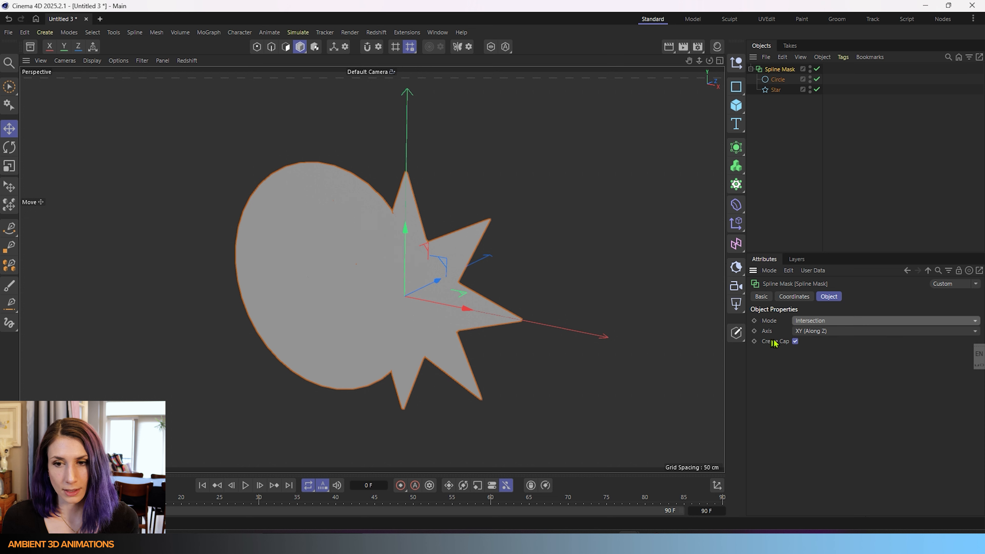
{"action": "left_click", "coordinate": [795, 341]}
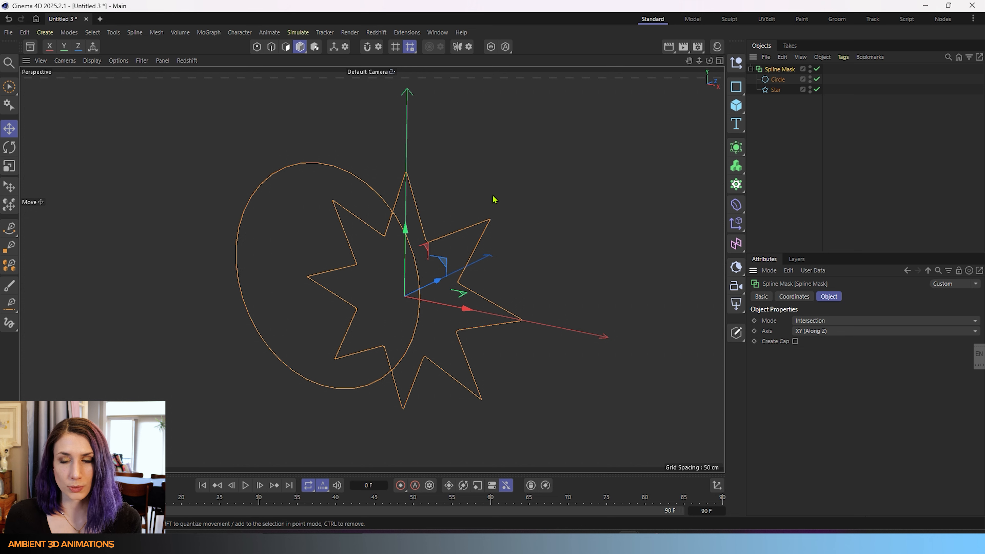
Step: Set the Spline Mask mode to Union and add a Flower spline as its child between Circle and Star
{"action": "left_click", "coordinate": [848, 322]}
{"action": "left_click", "coordinate": [833, 334]}
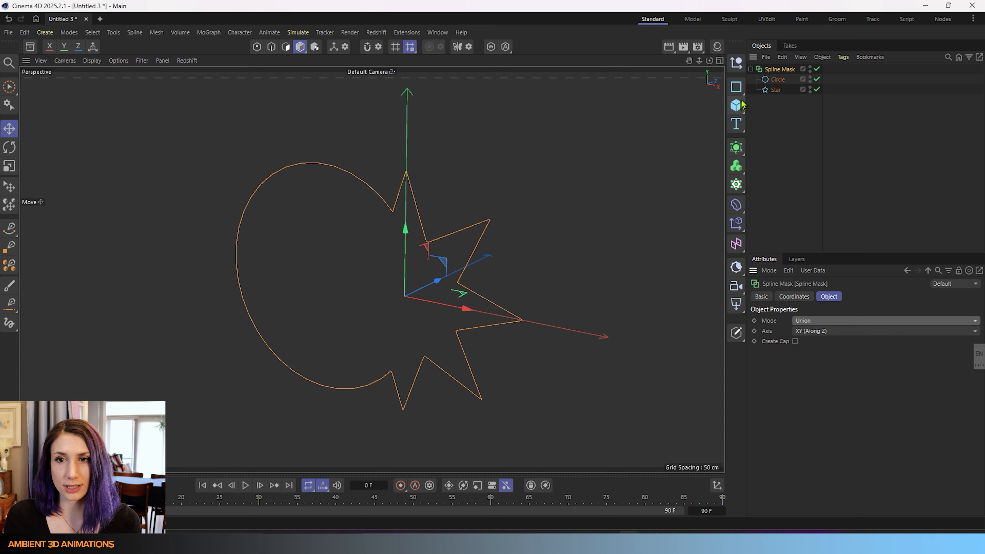
{"action": "left_click", "coordinate": [736, 88]}
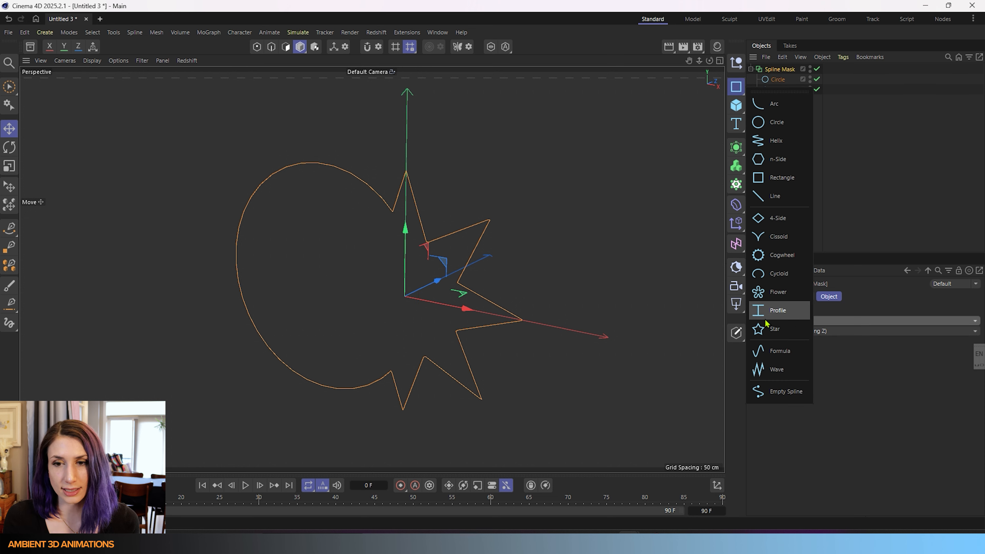
{"action": "left_click", "coordinate": [766, 297]}
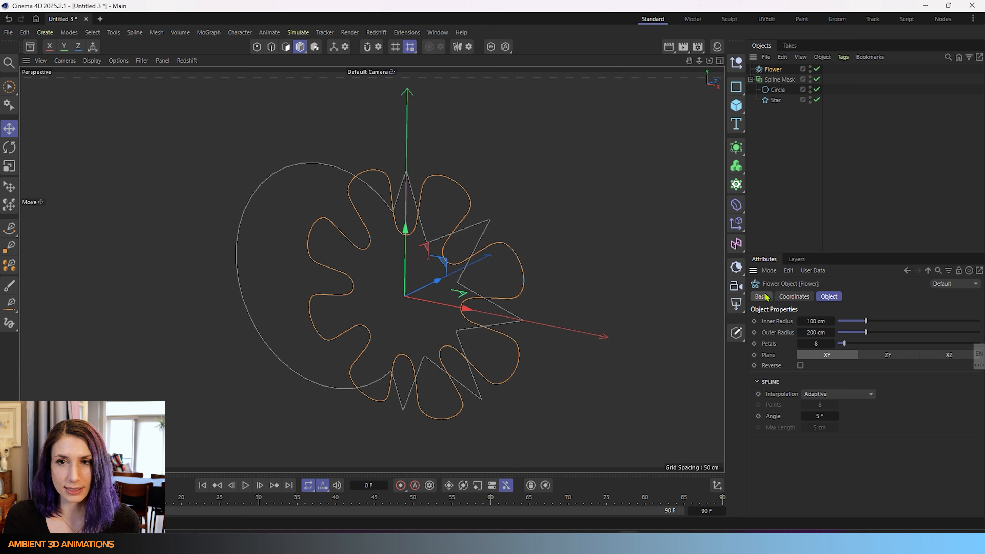
{"action": "left_click_drag", "start_coordinate": [786, 71], "coordinate": [781, 96]}
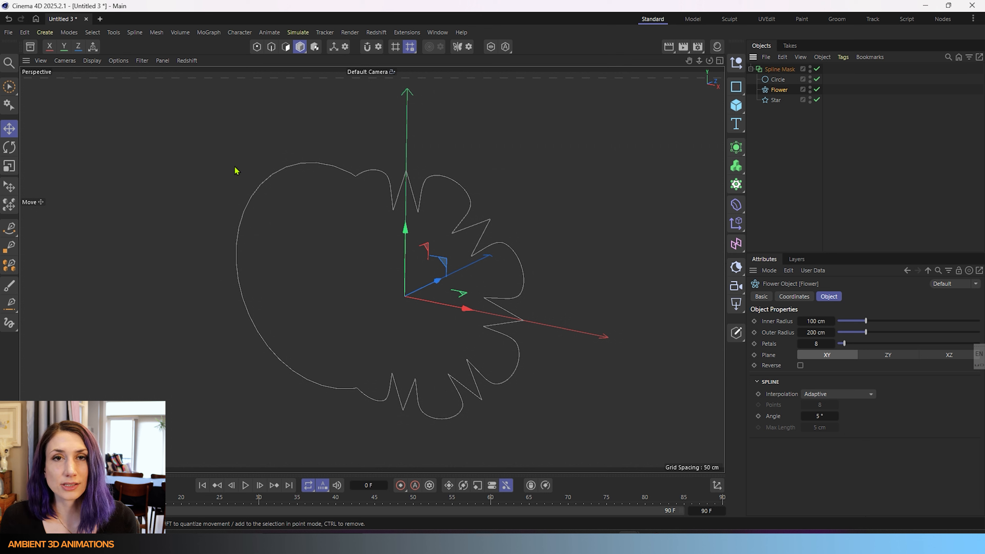
Step: Add an Extrude generator and nest the Spline Mask under it
{"action": "left_click", "coordinate": [26, 33]}
{"action": "mouse_move", "coordinate": [45, 32]}
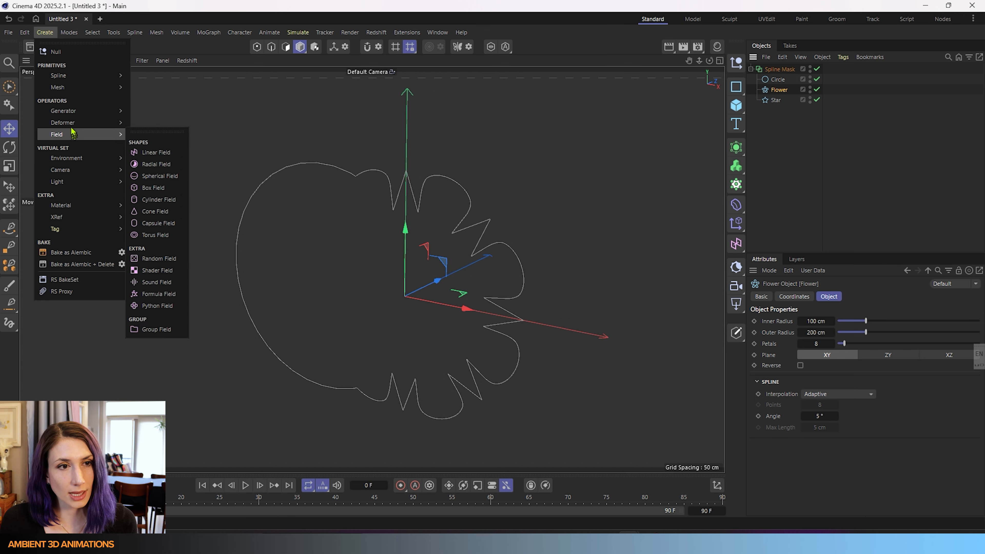
{"action": "mouse_move", "coordinate": [72, 114]}
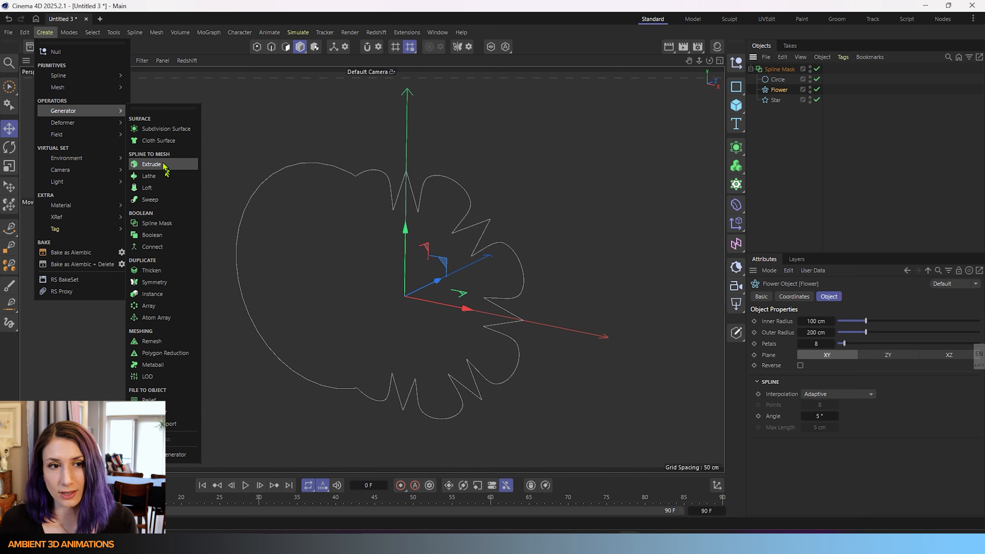
{"action": "left_click", "coordinate": [155, 164]}
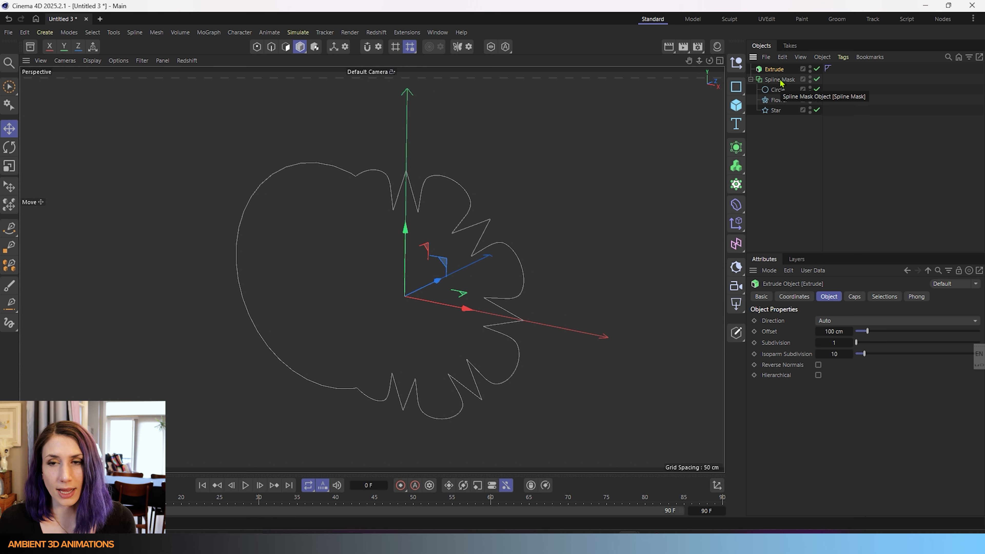
{"action": "left_click_drag", "start_coordinate": [781, 83], "coordinate": [781, 73]}
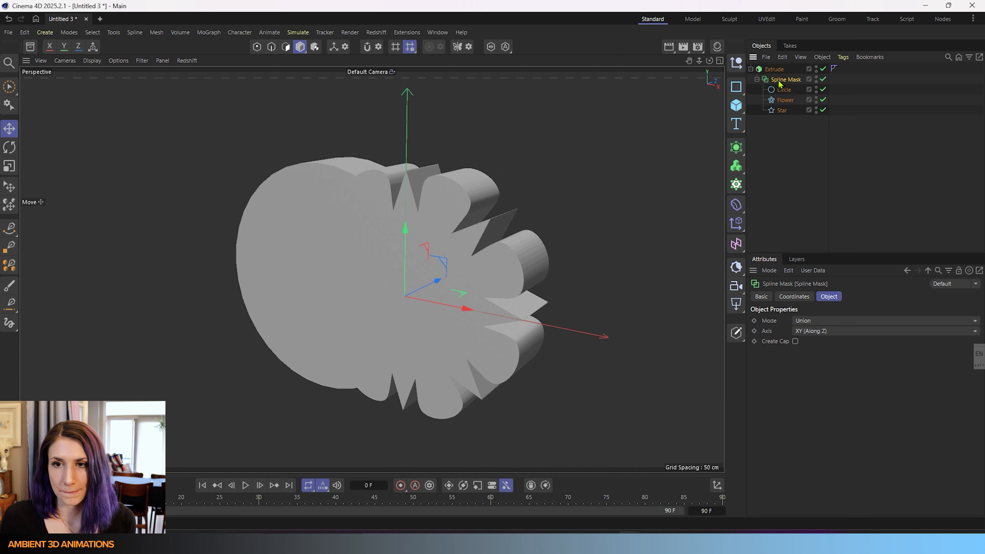
Step: Move the Spline Mask out of the Extrude generator, placing it above Extrude in the object hierarchy
{"action": "left_click_drag", "start_coordinate": [780, 82], "coordinate": [777, 63]}
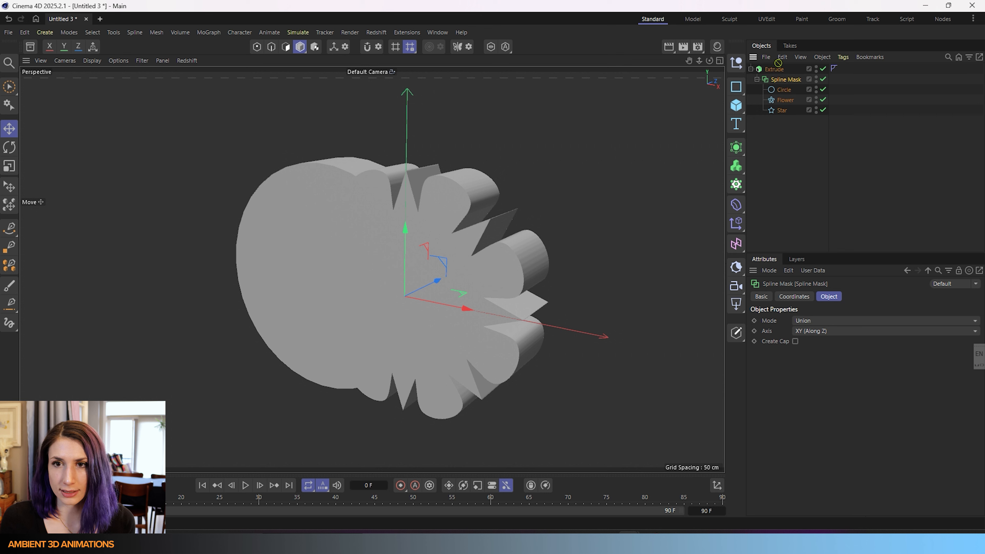
{"action": "left_click_drag", "start_coordinate": [778, 63], "coordinate": [780, 69]}
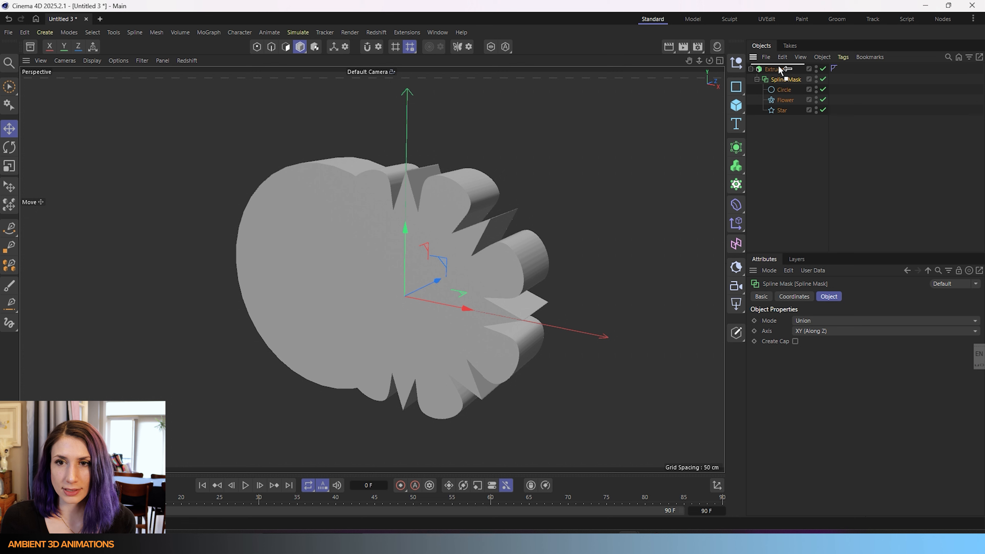
{"action": "left_click_drag", "start_coordinate": [780, 69], "coordinate": [779, 70]}
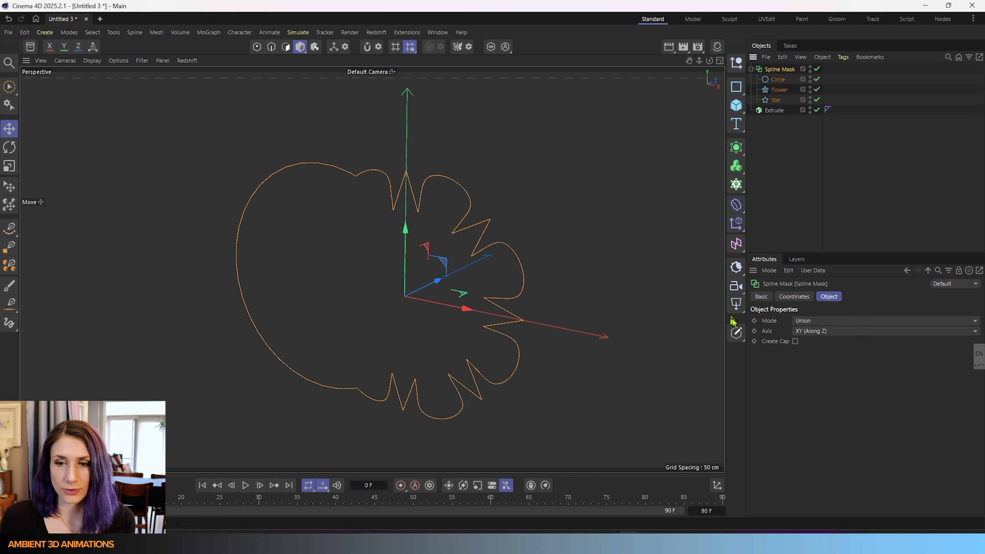
Step: Try the ZY (Along X) and XZ (Along Y) axes on the Spline Mask and restore XY (Along Z)
{"action": "left_click", "coordinate": [799, 332]}
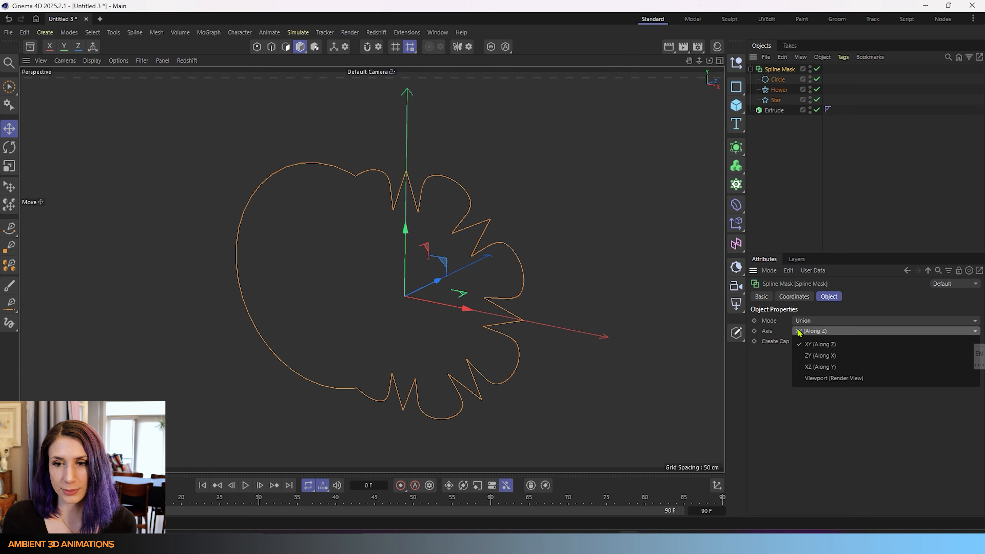
{"action": "left_click", "coordinate": [816, 357]}
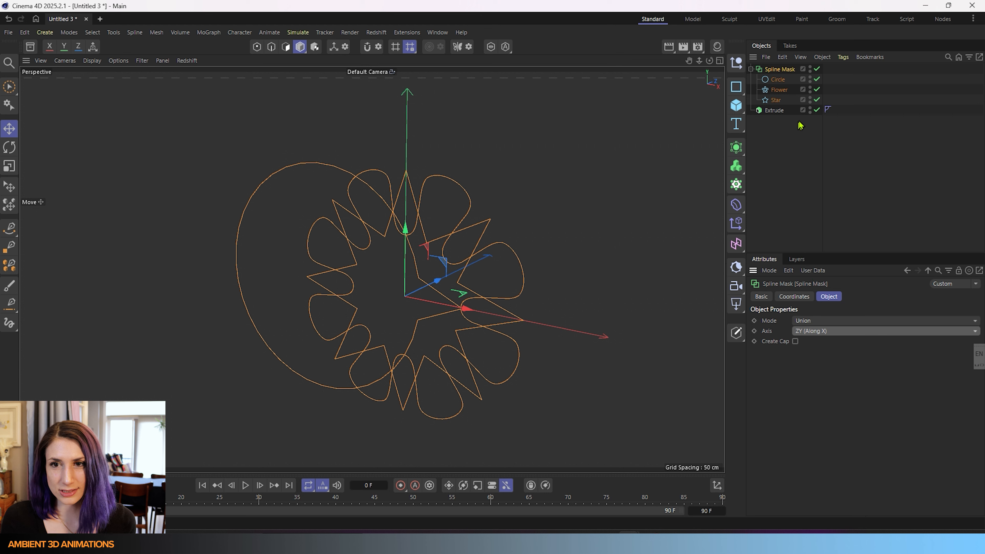
{"action": "left_click", "coordinate": [853, 331]}
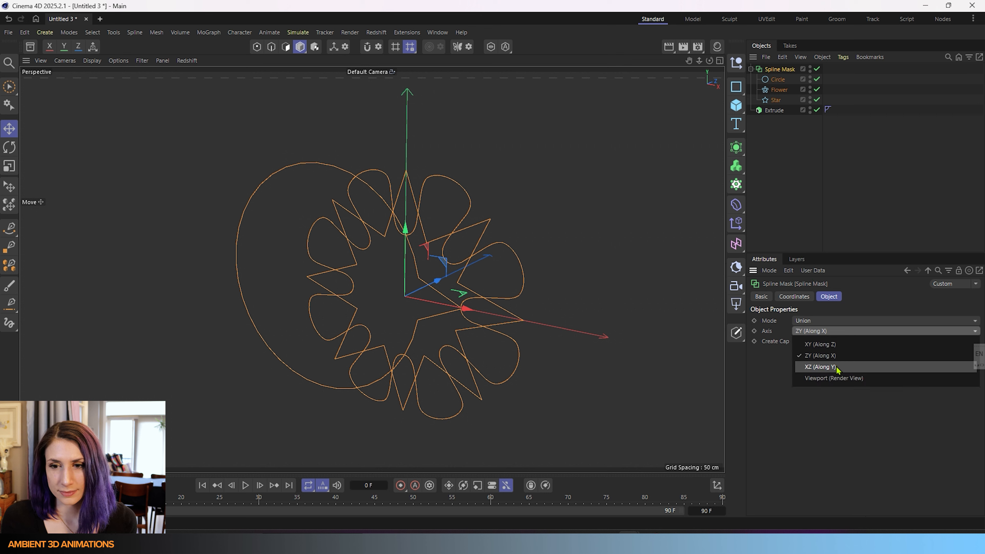
{"action": "left_click", "coordinate": [838, 370]}
{"action": "left_click", "coordinate": [838, 331]}
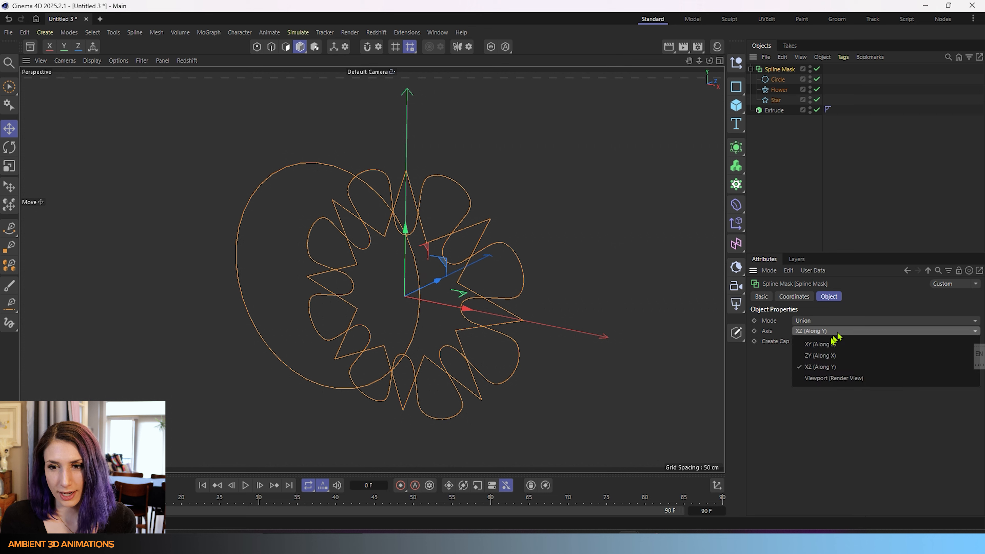
{"action": "left_click", "coordinate": [830, 346]}
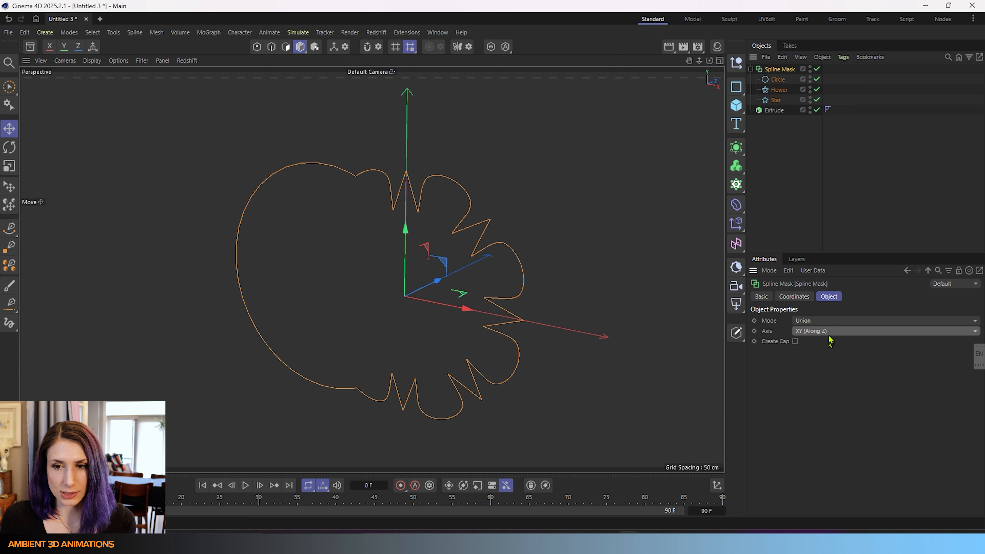
Step: Try the Viewport (Render View) axis on the Spline Mask and restore XY (Along Z)
{"action": "left_click", "coordinate": [829, 331]}
{"action": "left_click", "coordinate": [828, 378]}
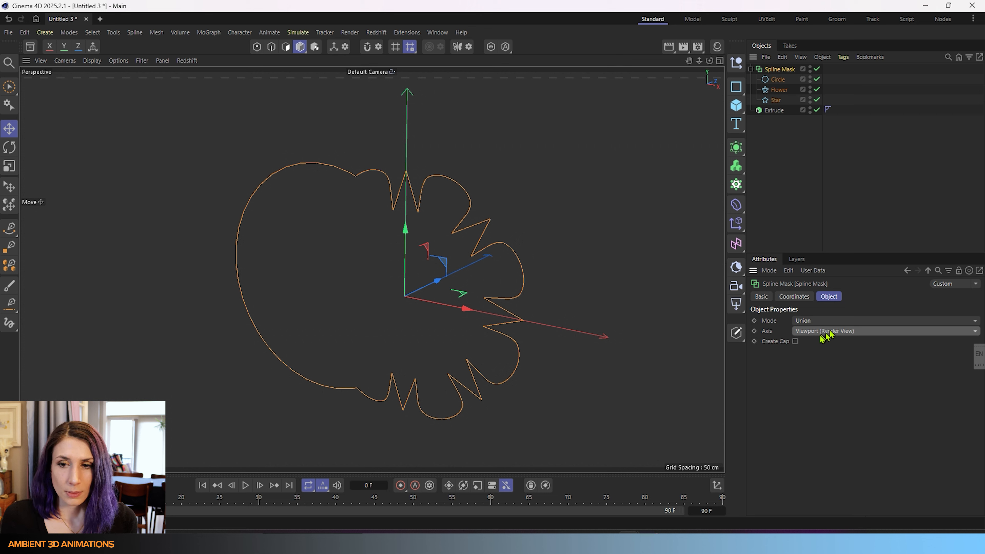
{"action": "mouse_move", "coordinate": [573, 388]}
{"action": "left_mouse_down", "text": "alt"}
{"action": "mouse_move", "coordinate": [439, 371]}
{"action": "mouse_move", "coordinate": [544, 352]}
{"action": "mouse_move", "coordinate": [561, 420]}
{"action": "mouse_move", "coordinate": [574, 385]}
{"action": "left_mouse_up", "text": "alt"}
{"action": "left_click", "coordinate": [849, 332]}
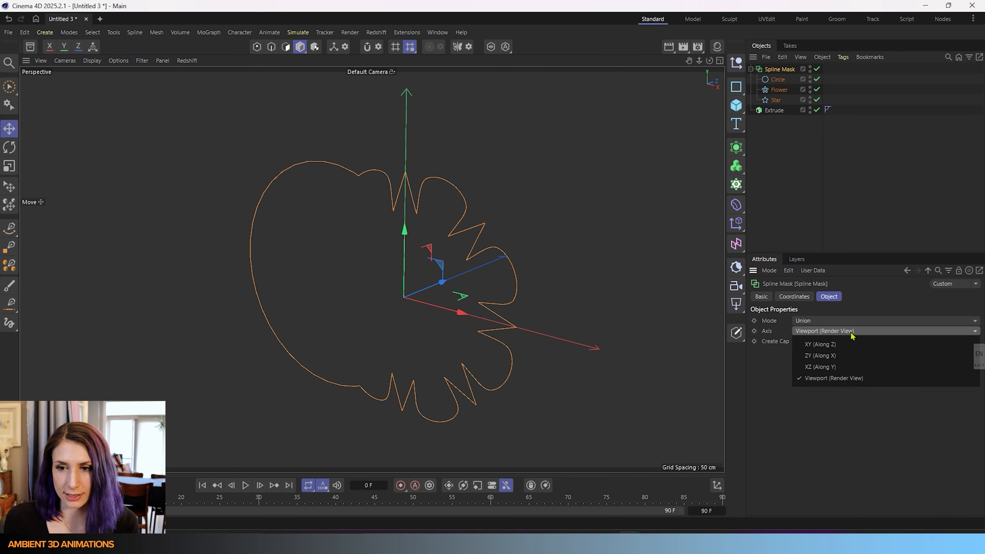
{"action": "left_click", "coordinate": [820, 344]}
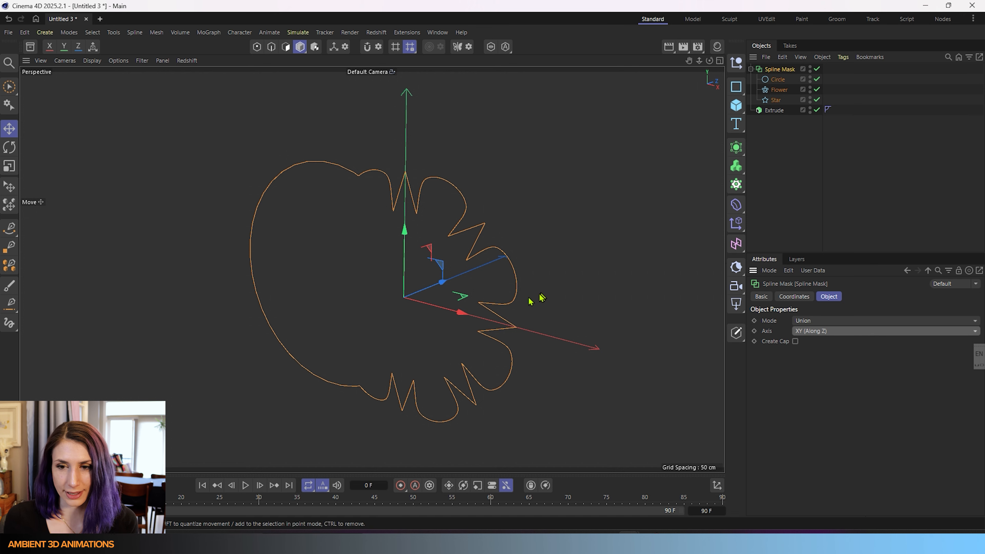
Step: Try converting the Spline Mask into an editable spline with Make Editable, undoing each conversion to restore the mask and its child splines
{"action": "scroll", "coordinate": [450, 329], "scroll_direction": "down", "scroll_amount": 2}
{"action": "middle_click_drag", "start_coordinate": [445, 344], "coordinate": [434, 305], "text": "alt"}
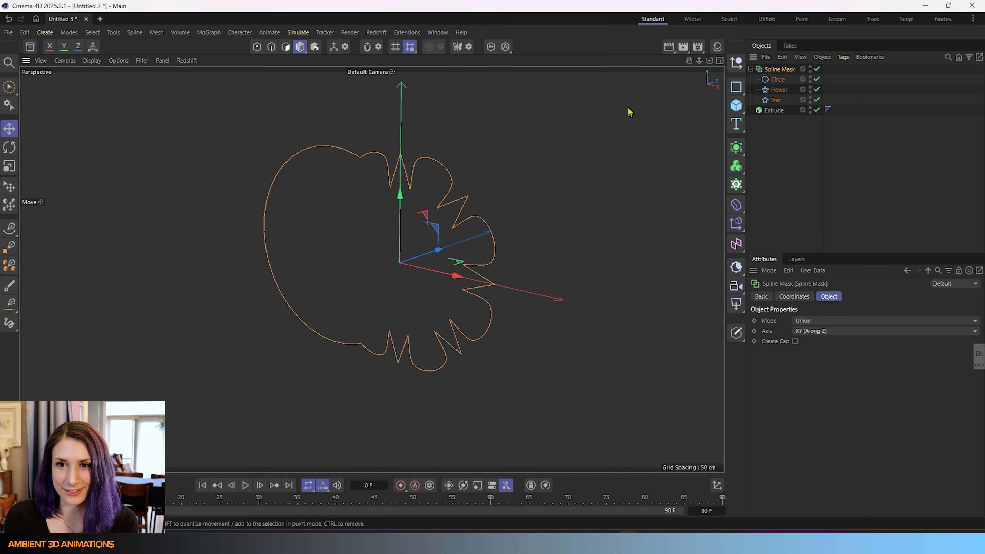
{"action": "right_click", "coordinate": [792, 72]}
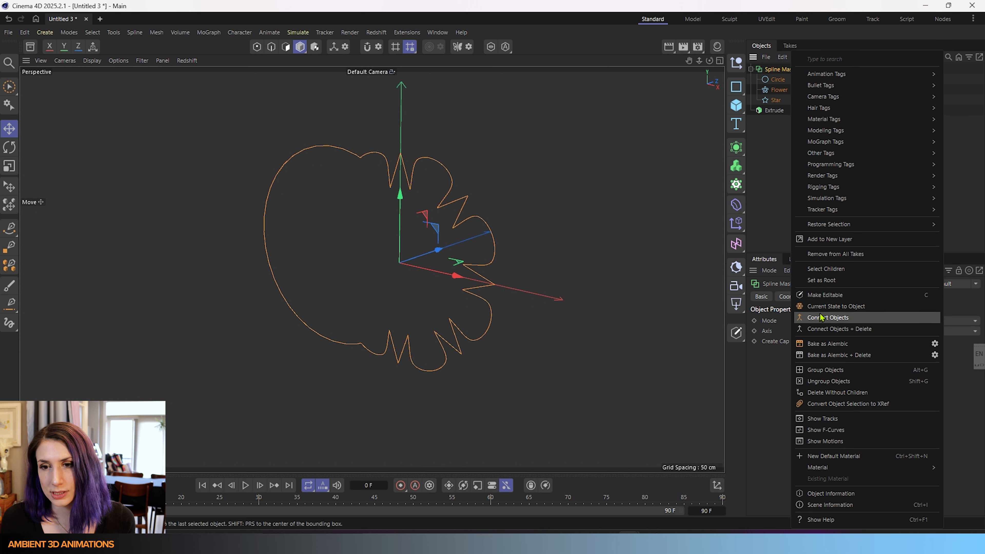
{"action": "left_click", "coordinate": [826, 299]}
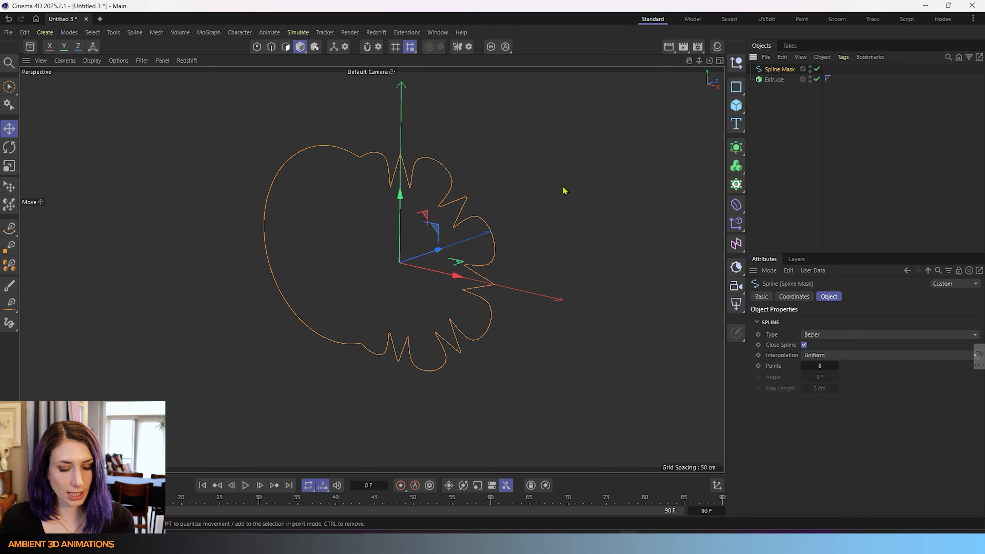
{"action": "key", "text": "ctrl+z"}
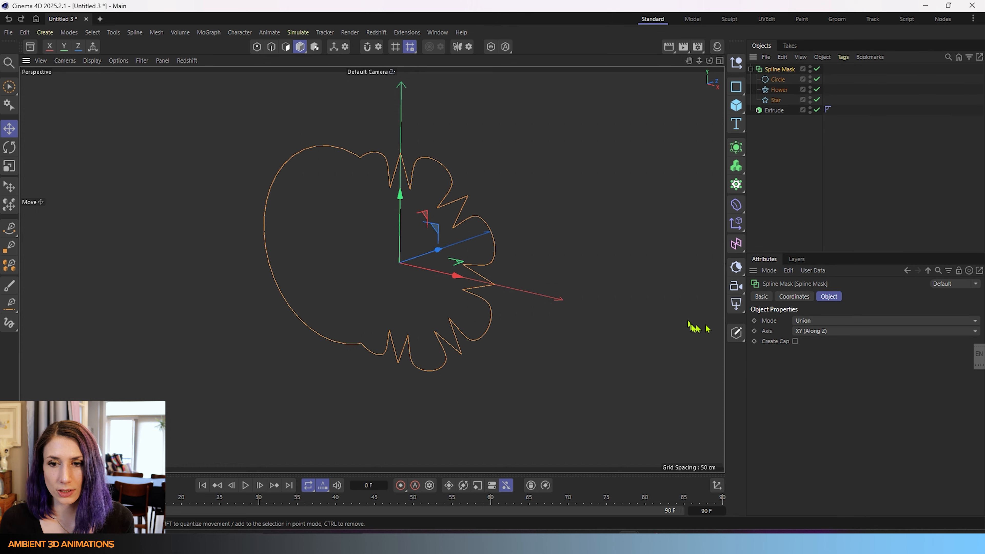
{"action": "left_click", "coordinate": [735, 335]}
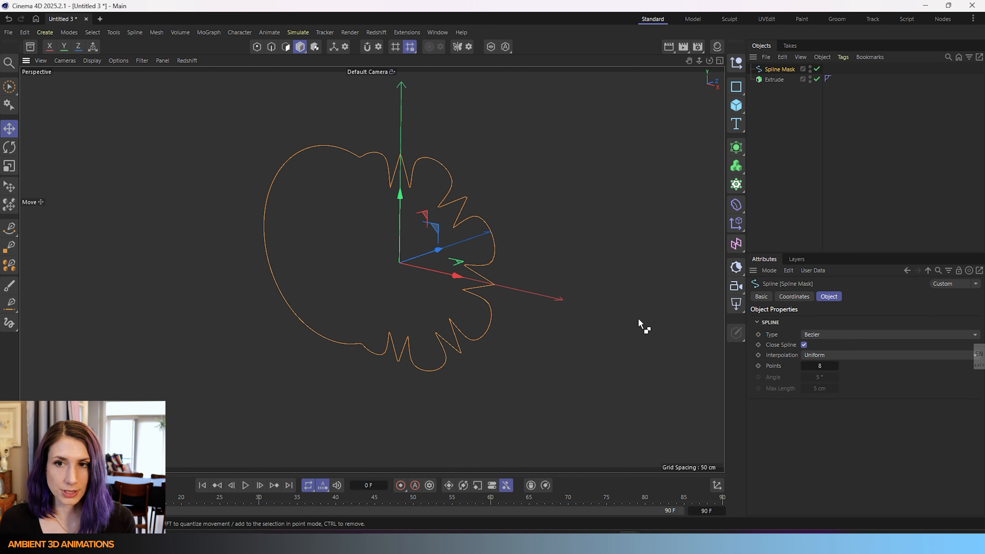
{"action": "key", "text": "ctrl+z"}
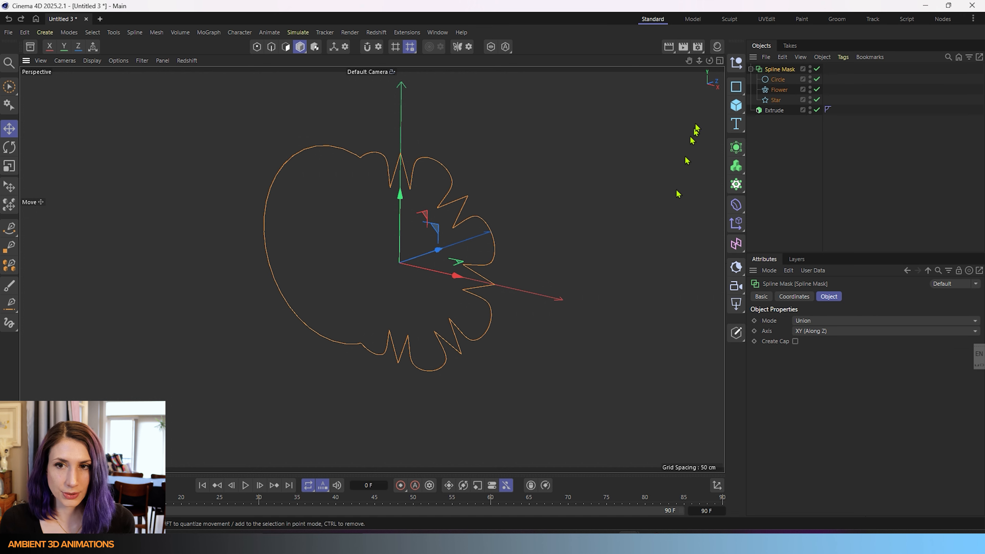
Step: Generate a separate spline from the Spline Mask using Current State to Object, and disable the original mask with its Circle, Flower and Star
{"action": "right_click", "coordinate": [767, 70]}
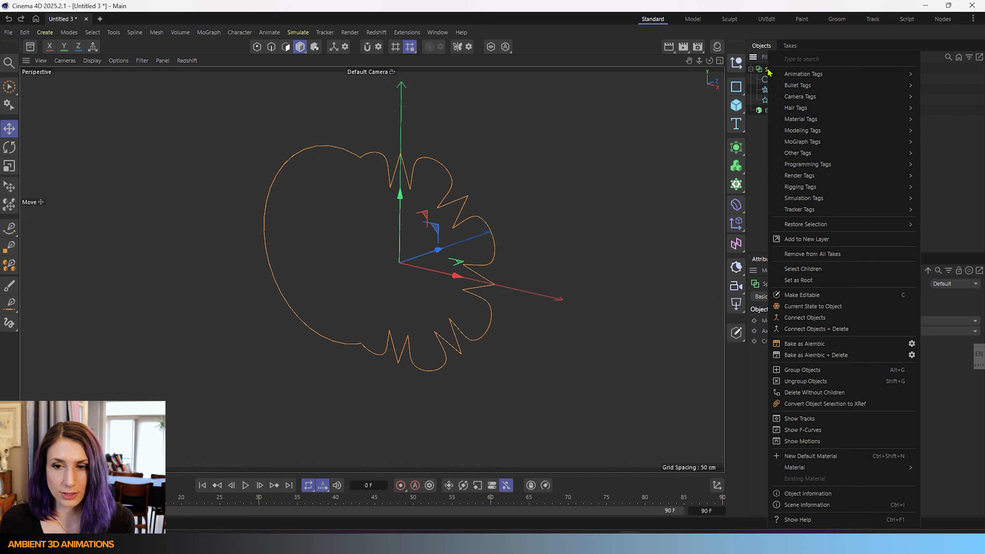
{"action": "left_click", "coordinate": [789, 307]}
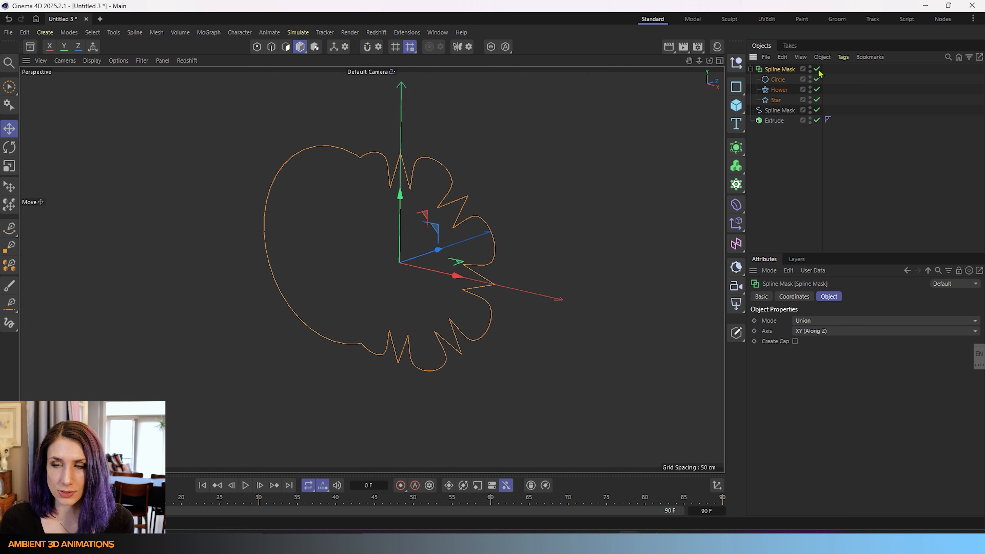
{"action": "left_click_drag", "start_coordinate": [818, 70], "coordinate": [817, 100]}
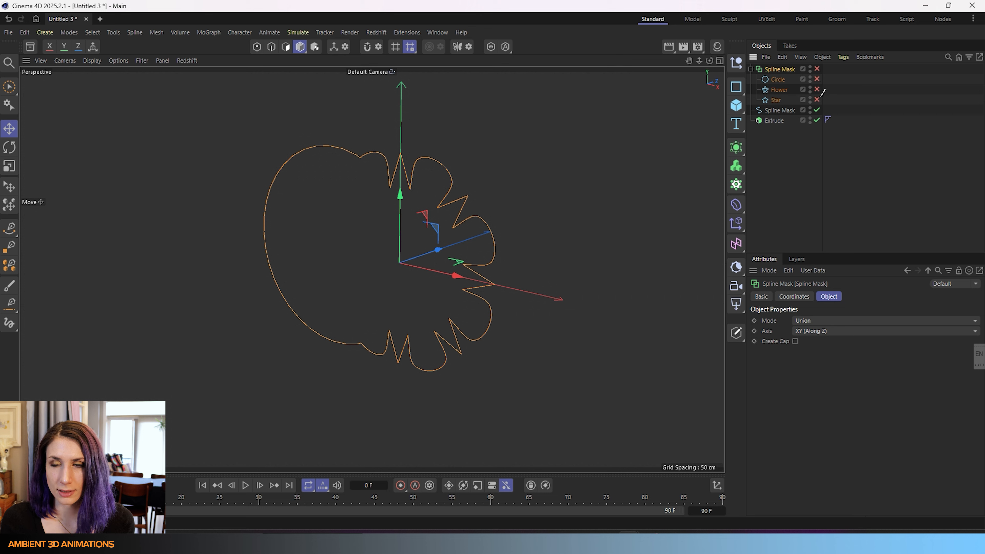
Step: Move the converted Spline Mask spline a short distance in the positive X direction
{"action": "left_click", "coordinate": [783, 111]}
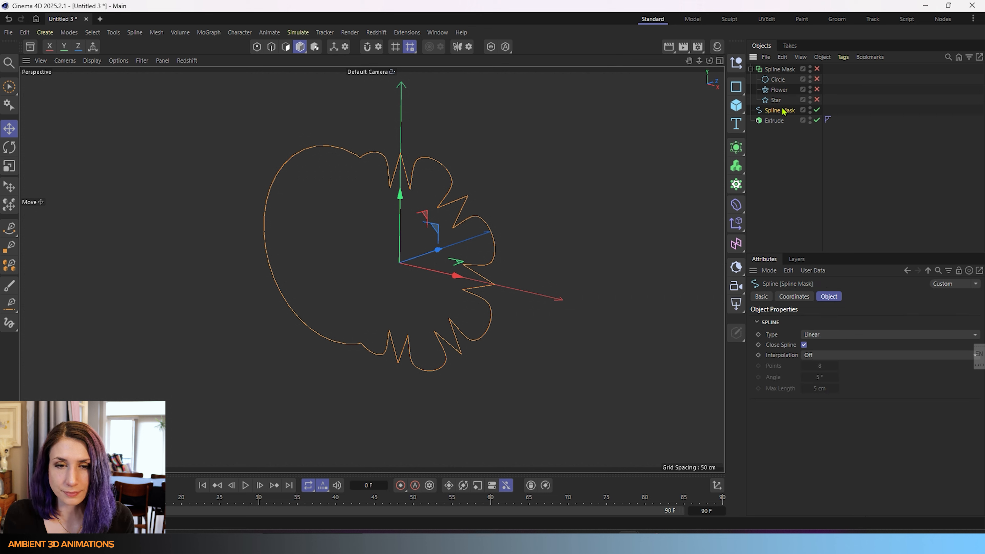
{"action": "left_click_drag", "start_coordinate": [459, 279], "coordinate": [502, 277]}
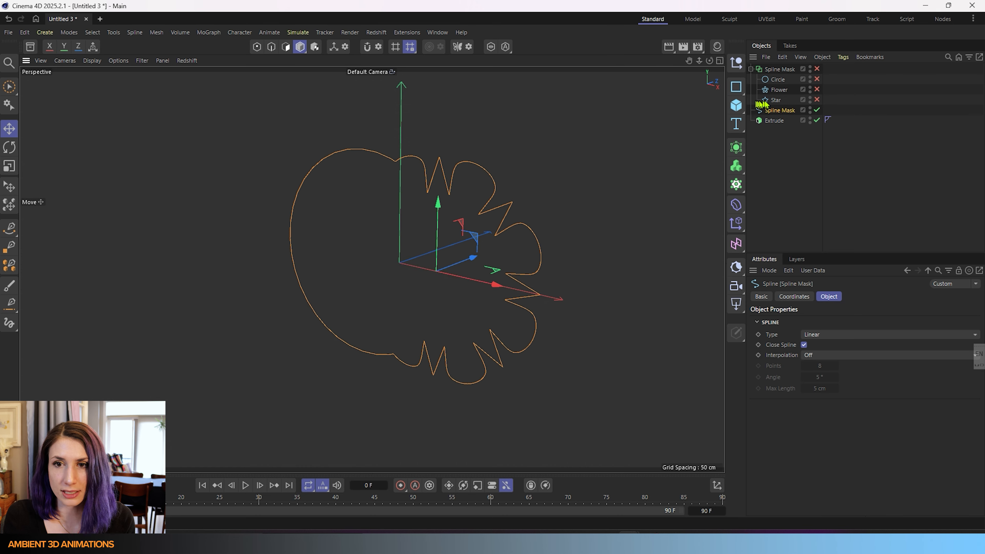